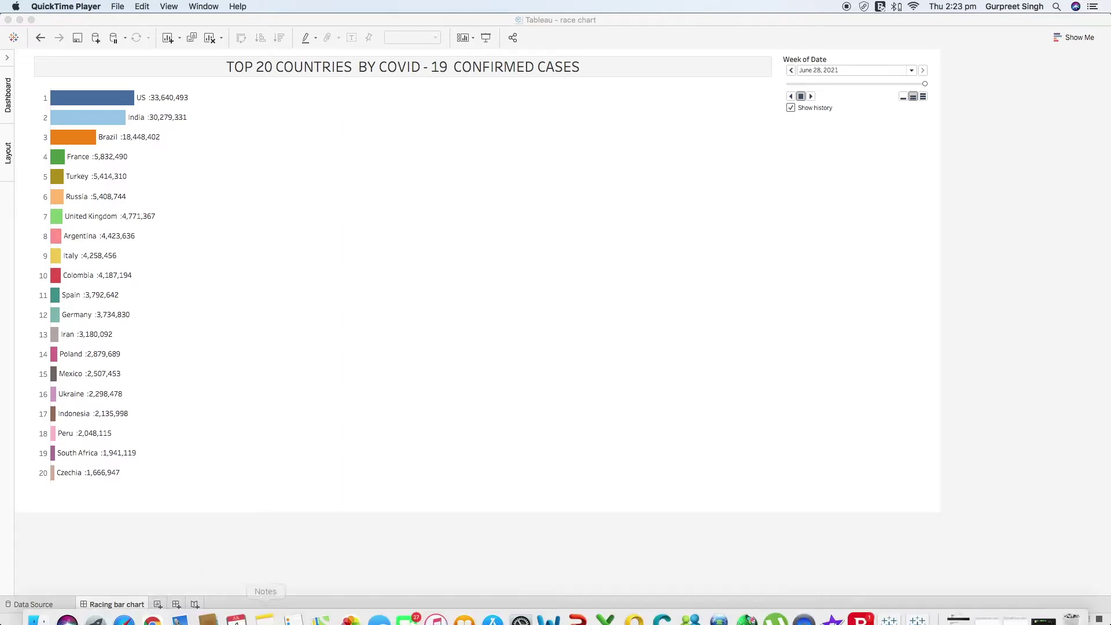
- Navigate the Novel Coronavirus 2019 dataset to the time-series-19-covid-combined file and view its original raw CSV
left_click(124, 608)
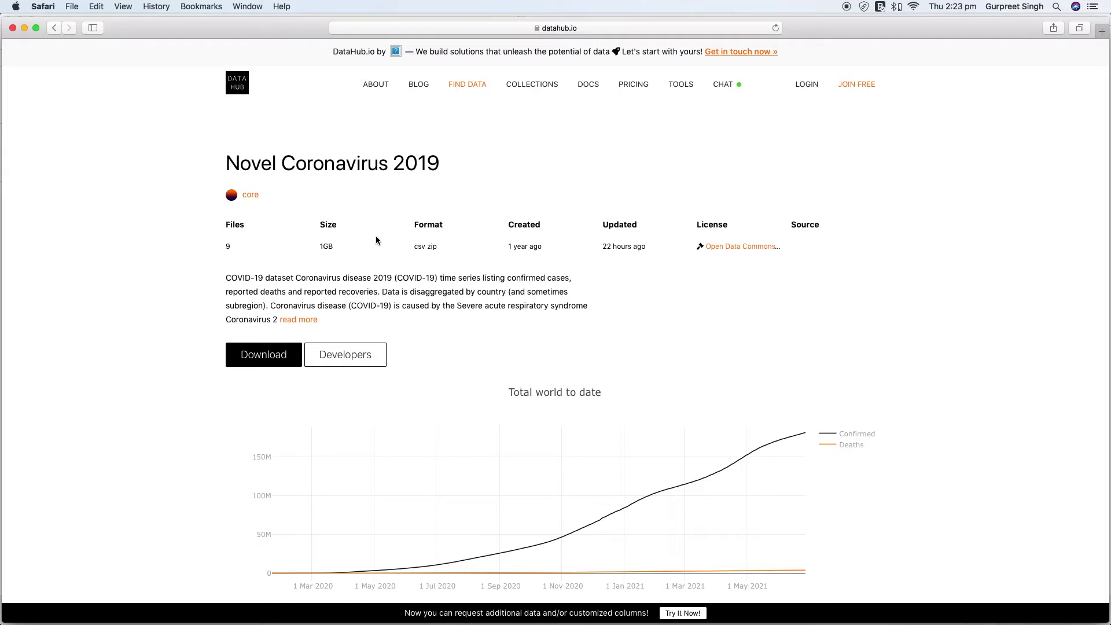
left_click(274, 355)
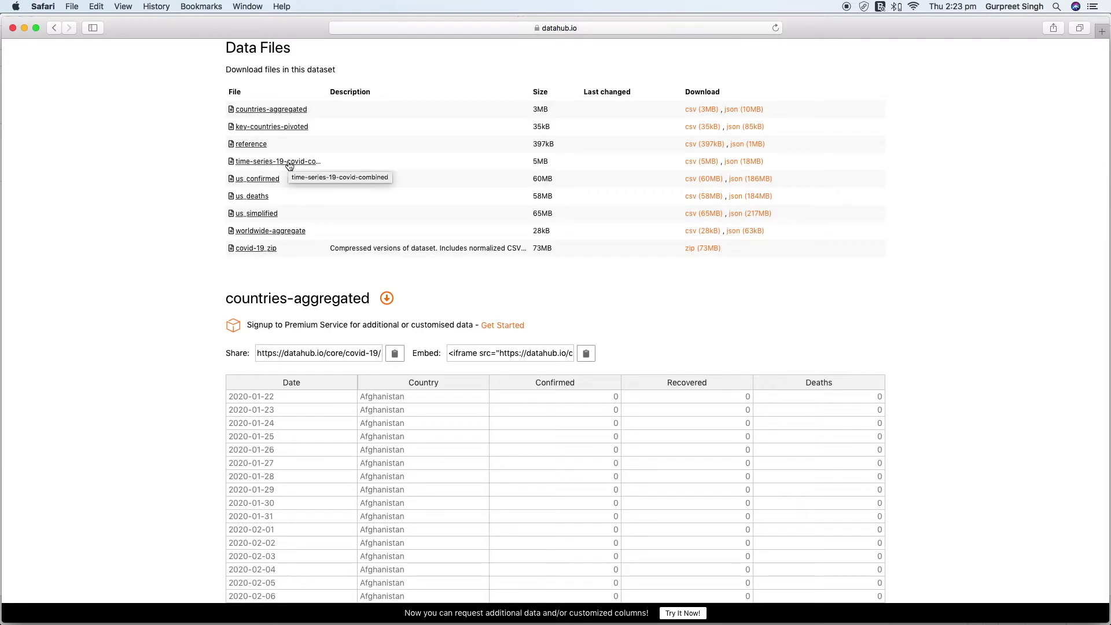
left_click(287, 162)
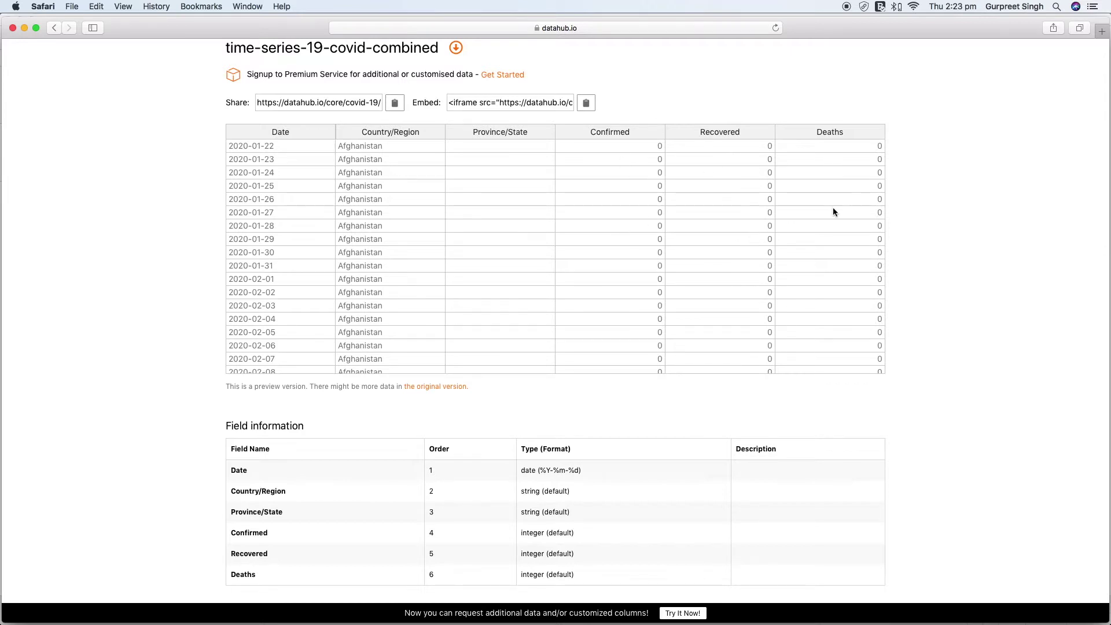
left_click(432, 388)
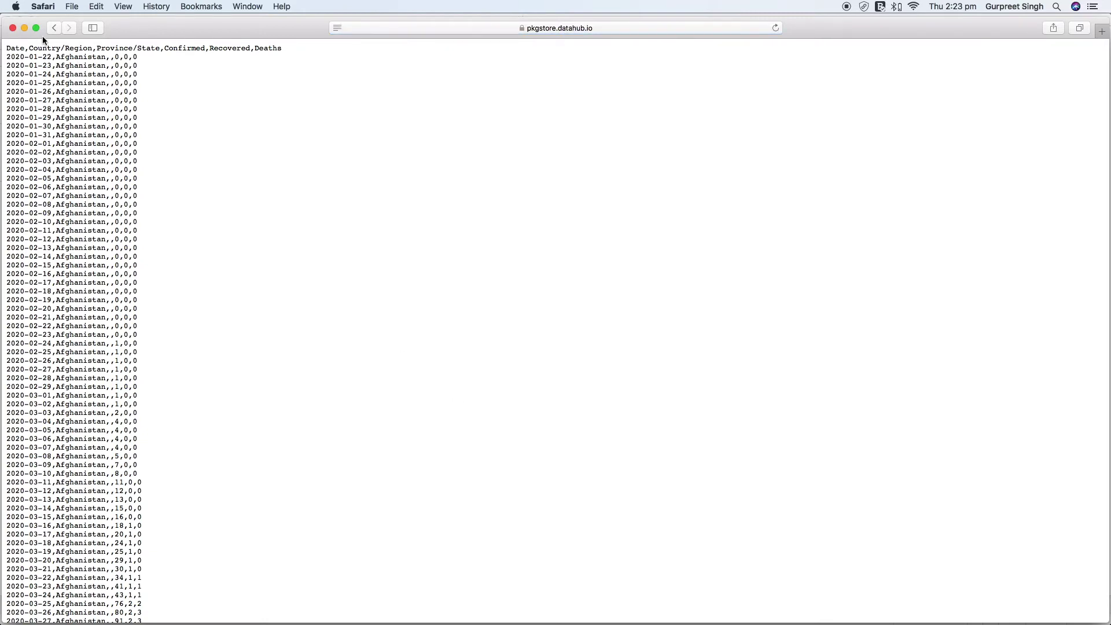
left_click(25, 29)
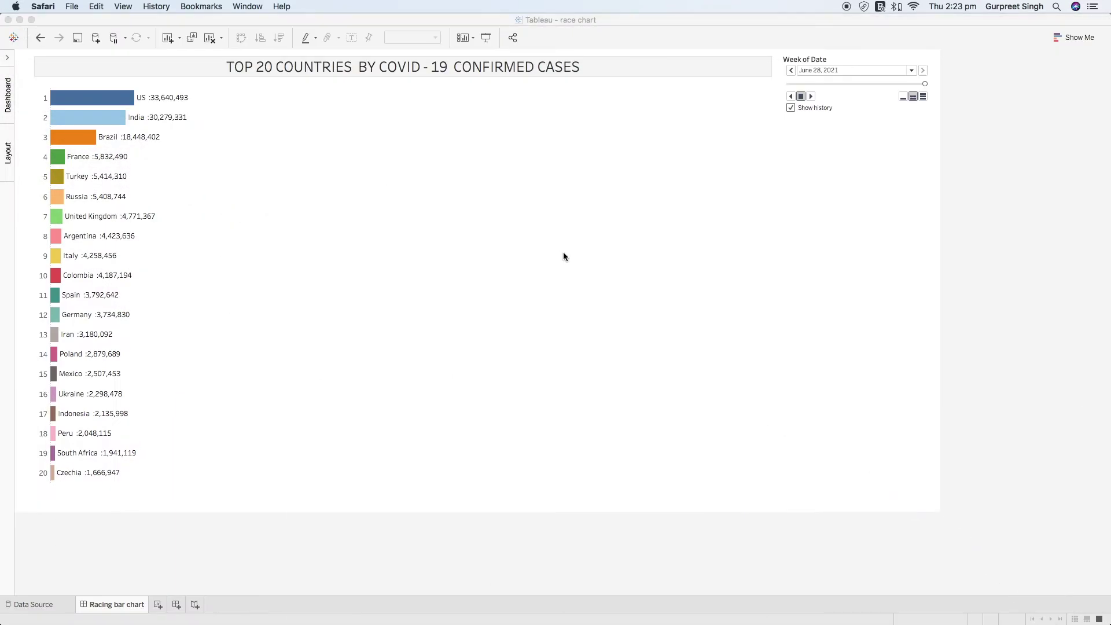
mouse_move(894, 605)
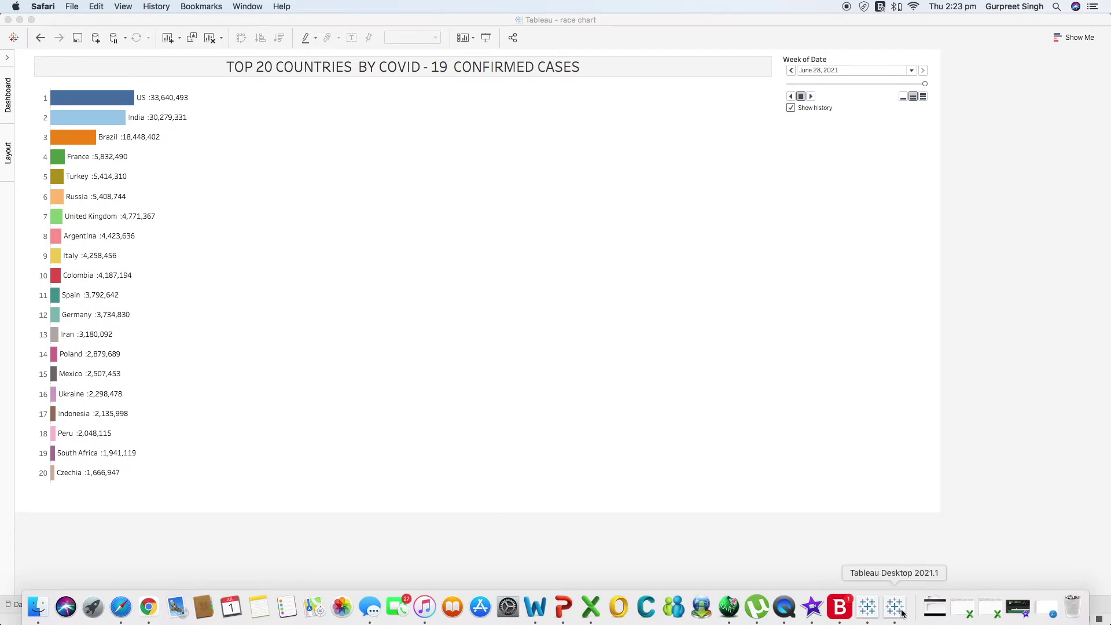
- Connect a new workbook to the time-series COVID csv from Downloads and move to Sheet 1
left_click(902, 618)
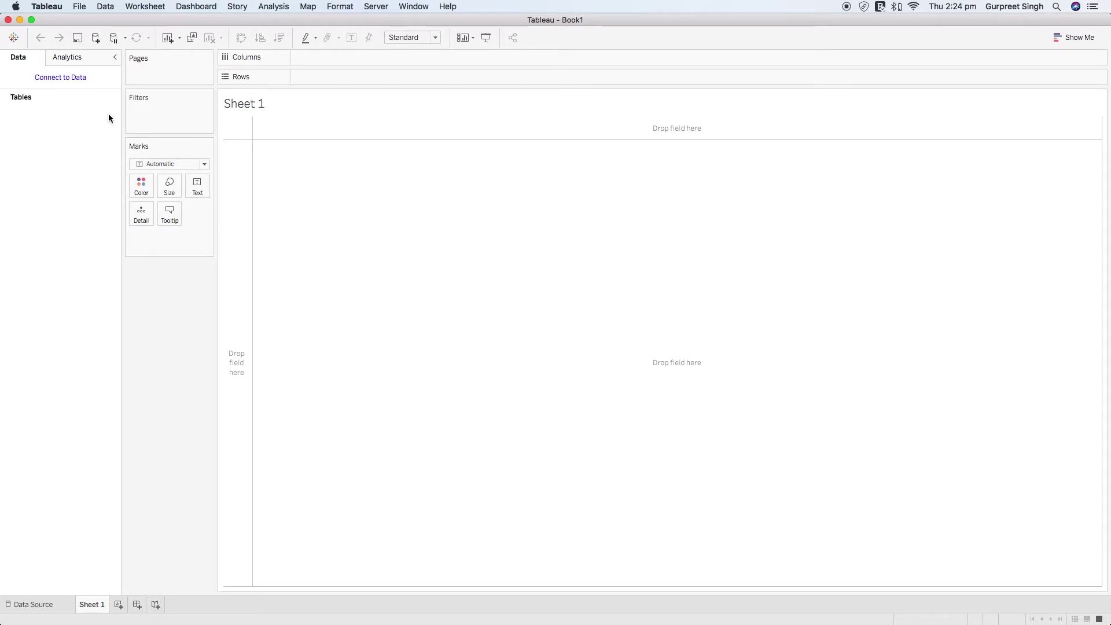
left_click(73, 79)
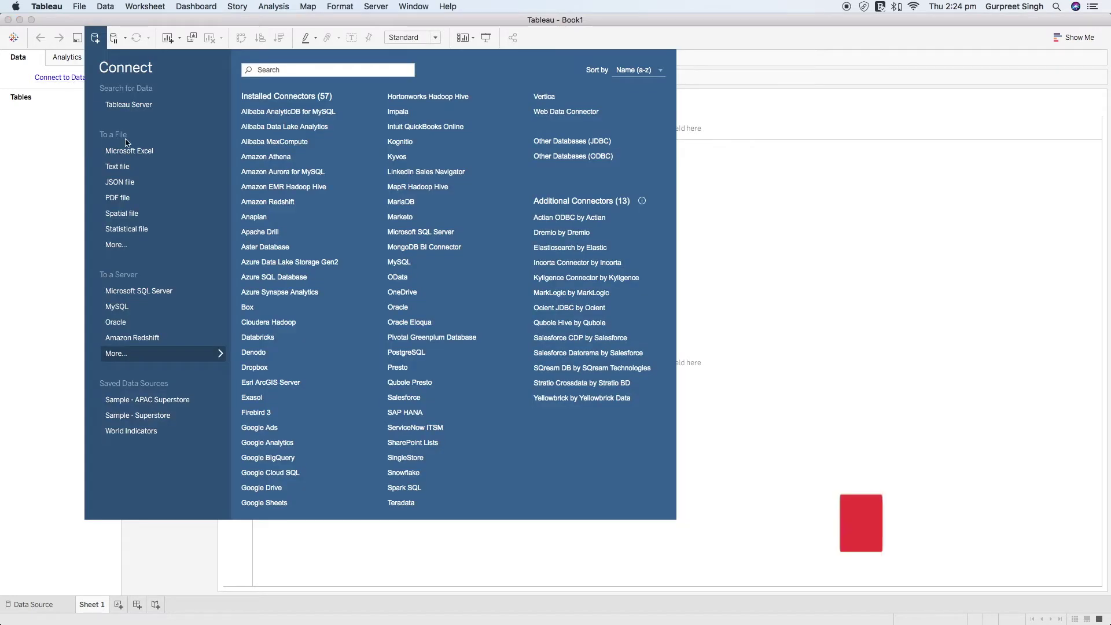
left_click(119, 167)
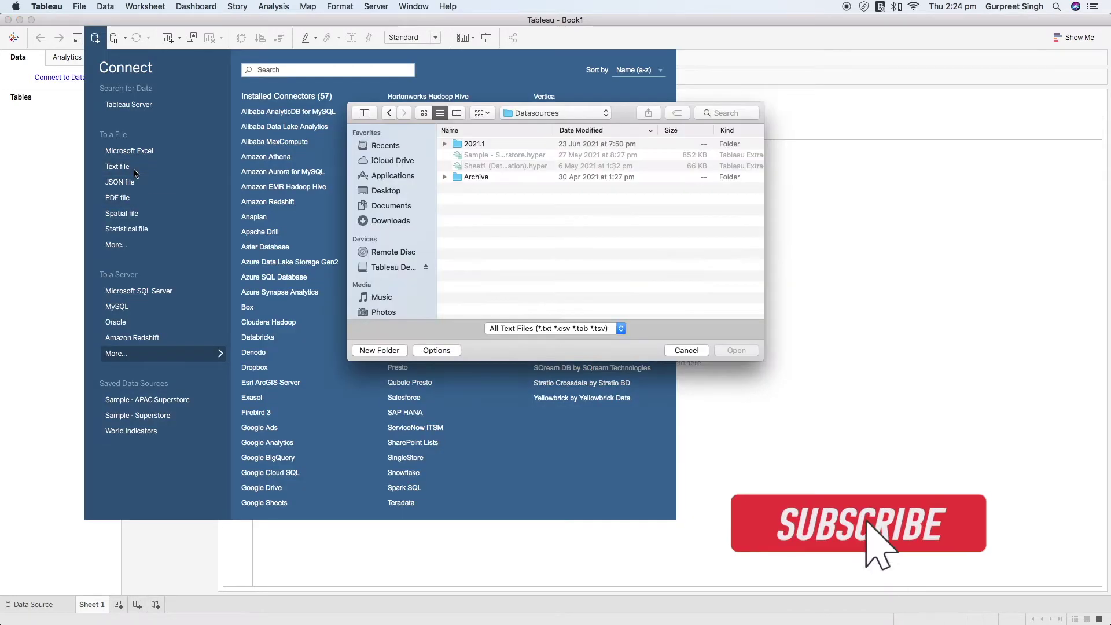
left_click(400, 223)
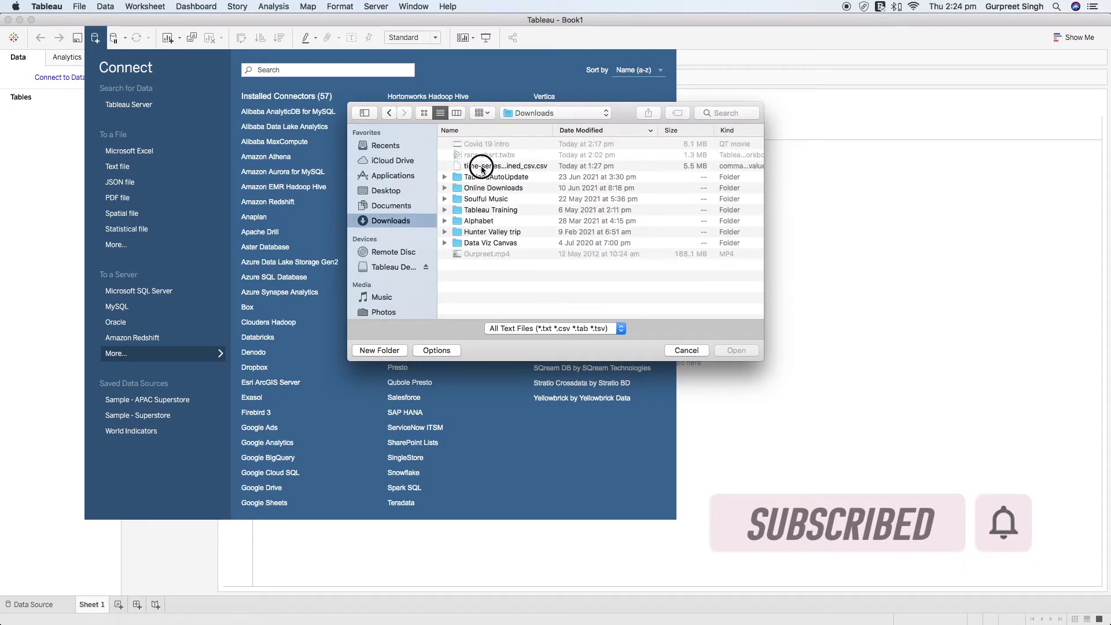
left_click(482, 166)
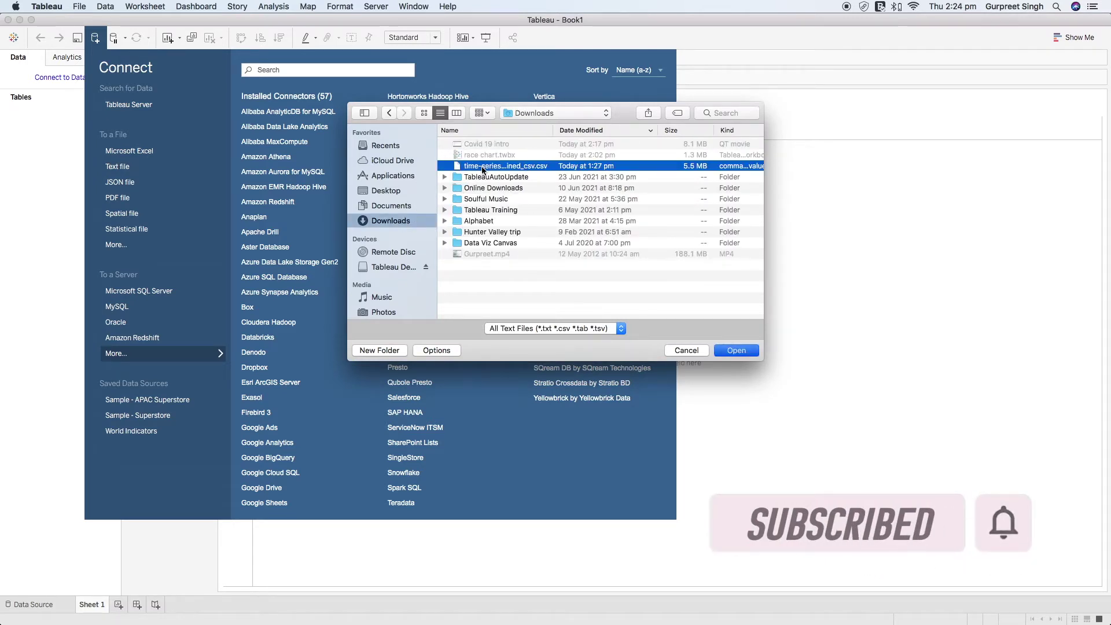
left_click(734, 350)
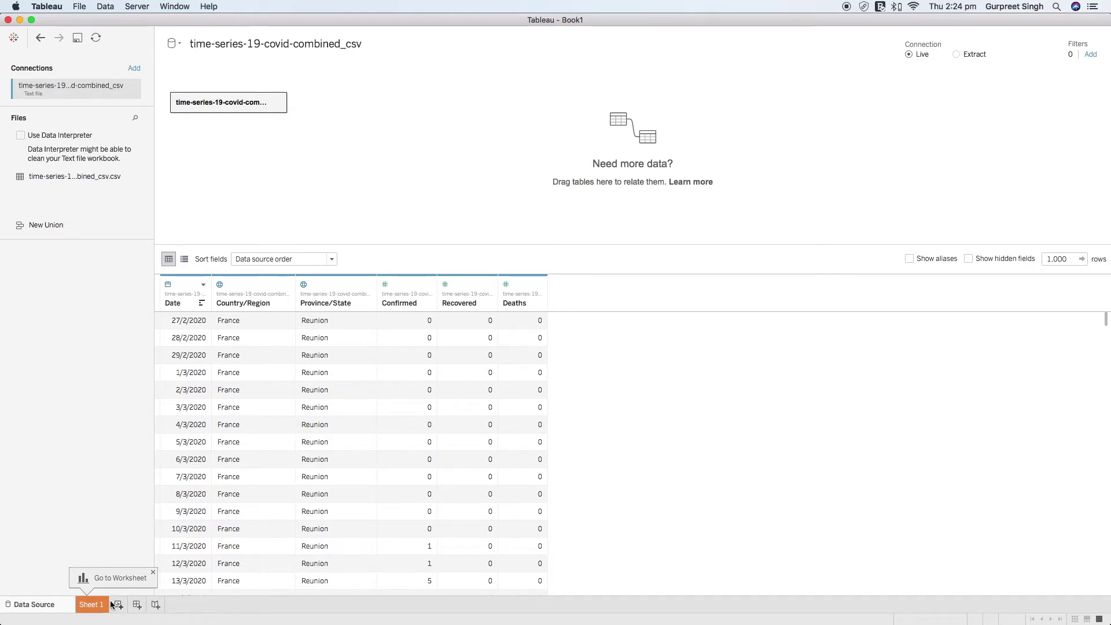
left_click(92, 604)
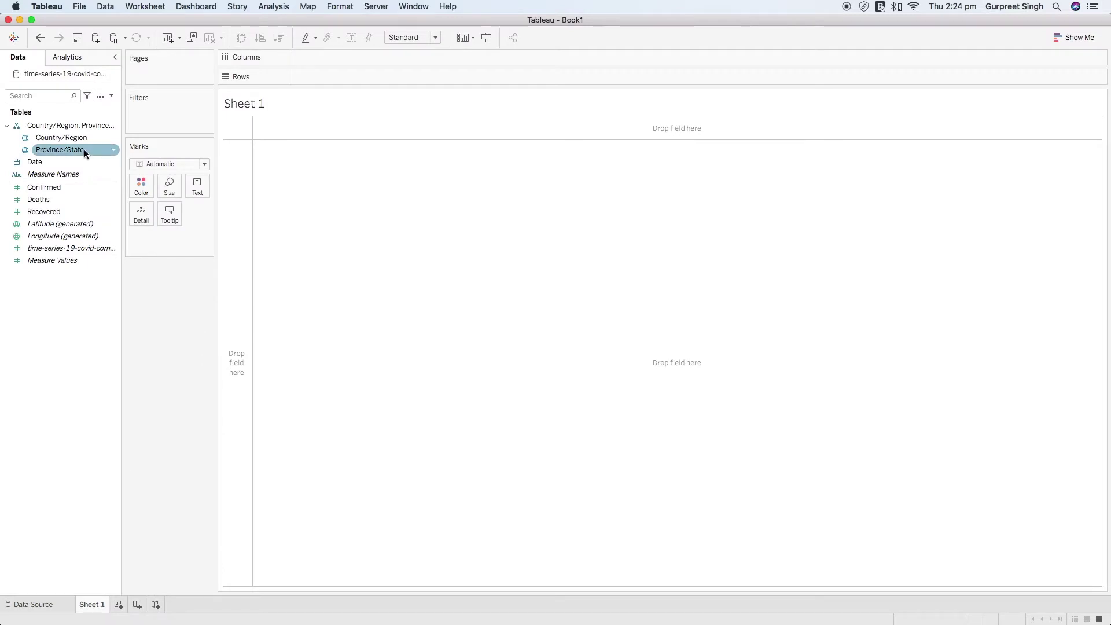
- List every Country/Region as rows with SUM(Confirmed) beside it, colouring by country
left_click(62, 188)
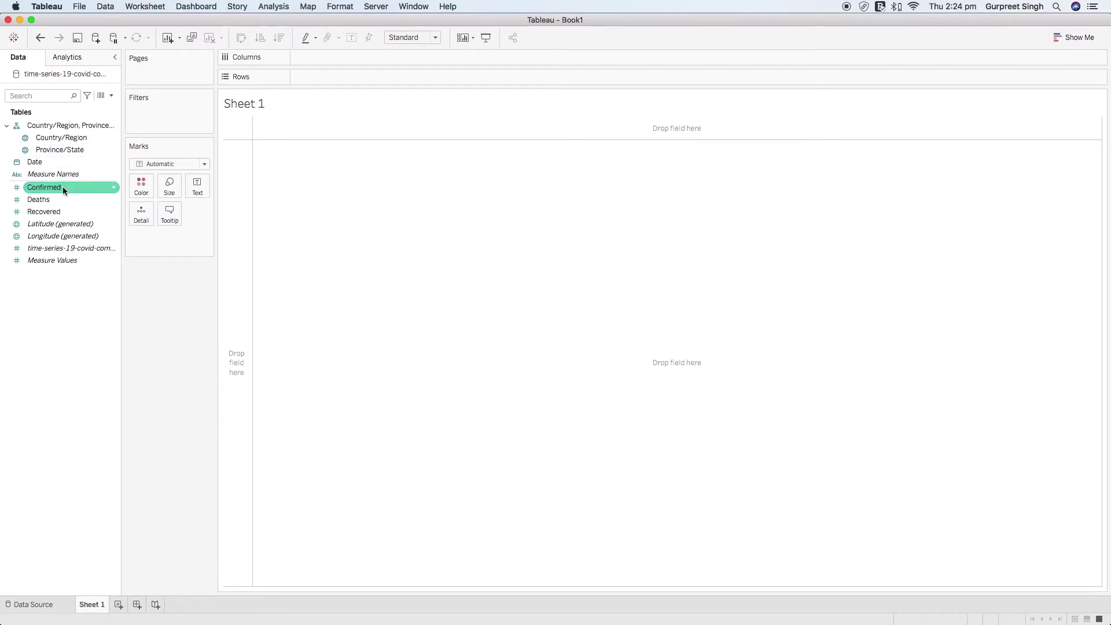
left_click(61, 137)
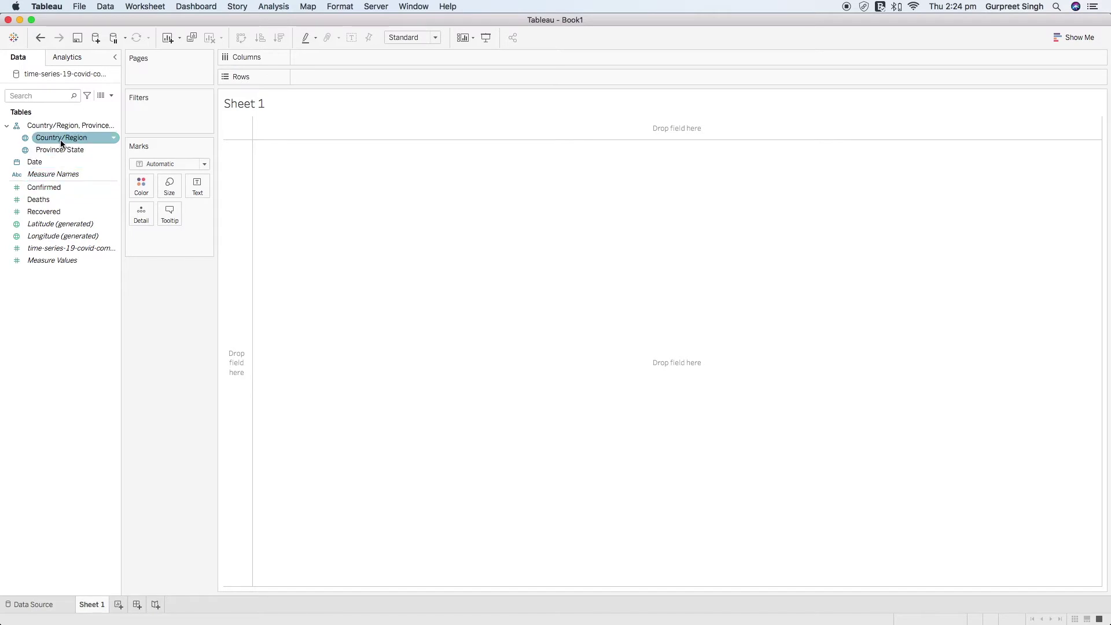
left_click_drag(60, 137, 335, 79)
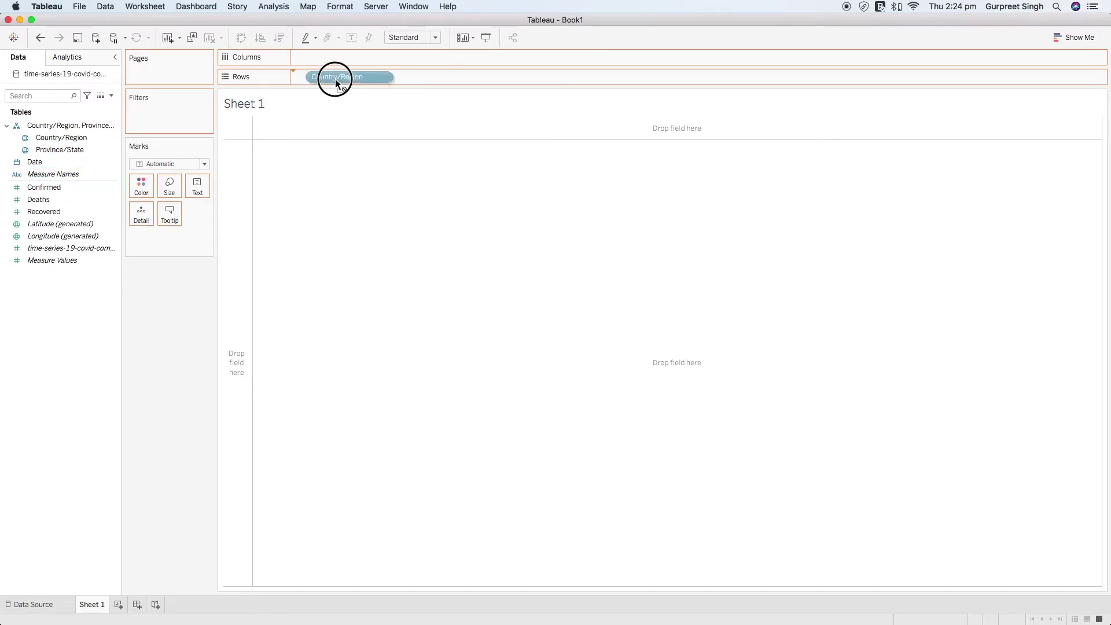
left_click(58, 190)
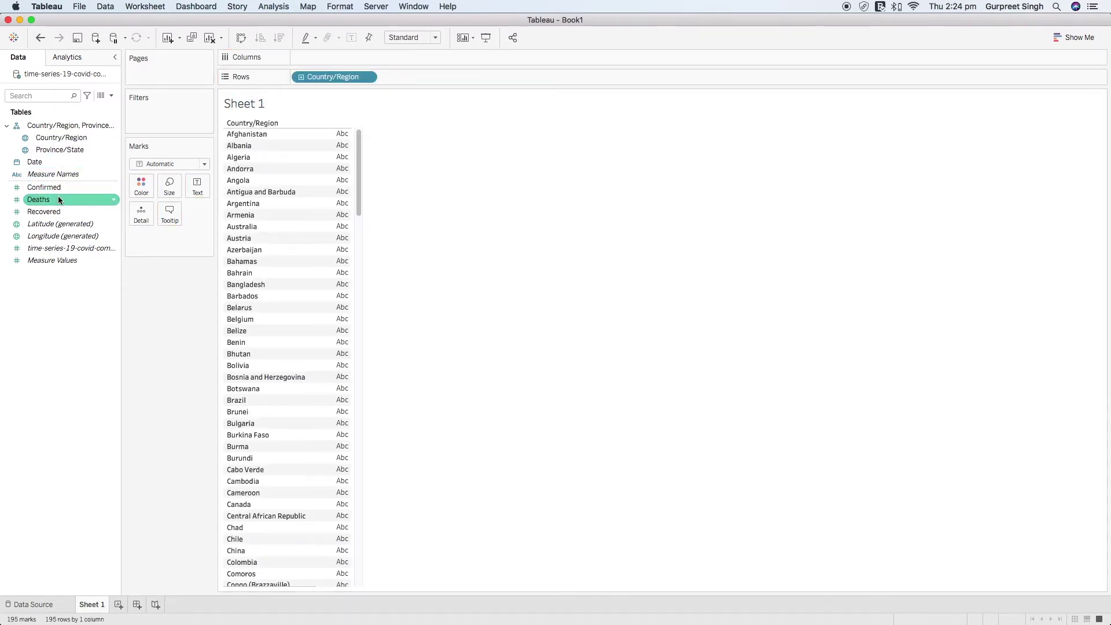
double_click(57, 189)
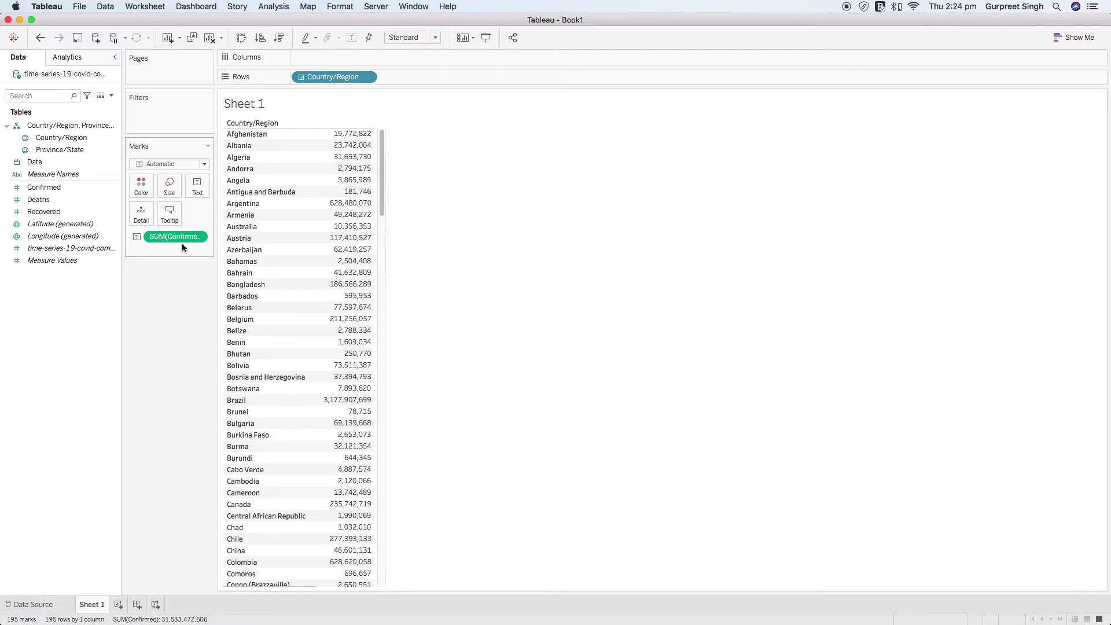
left_click_drag(61, 137, 139, 185)
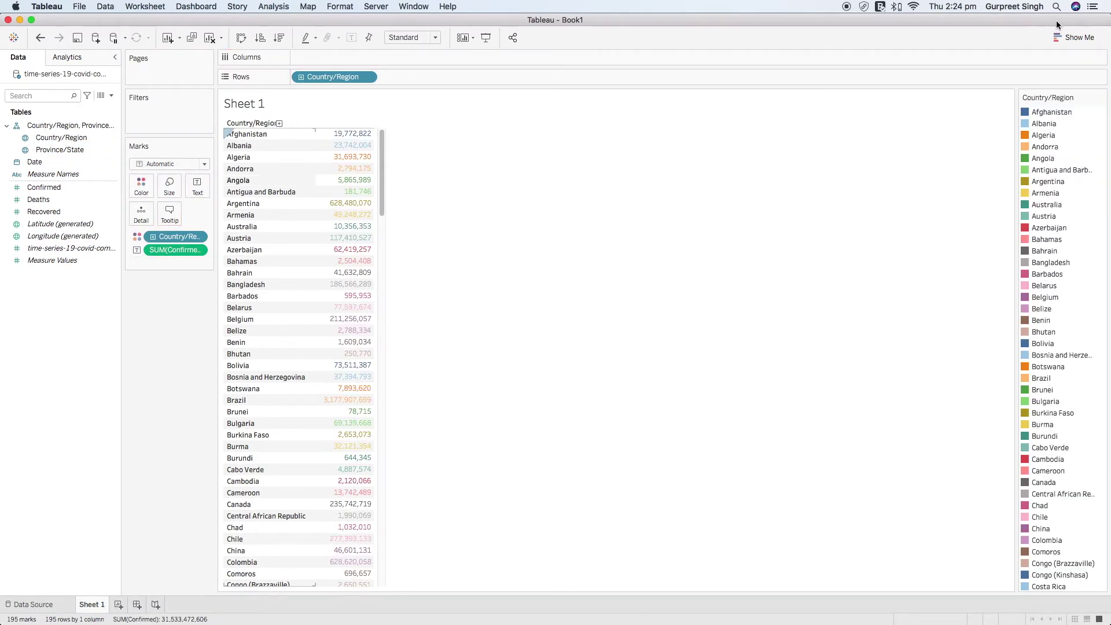
- Switch the view to horizontal bars via Show Me
left_click(1073, 38)
left_click(1016, 124)
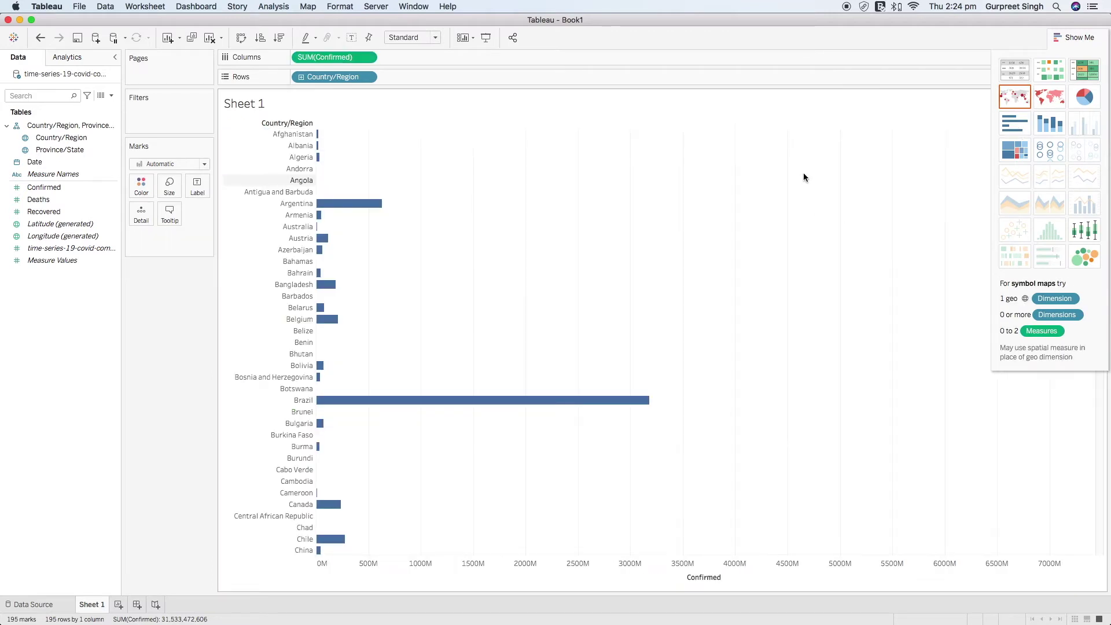
left_click(1072, 38)
mouse_move(332, 76)
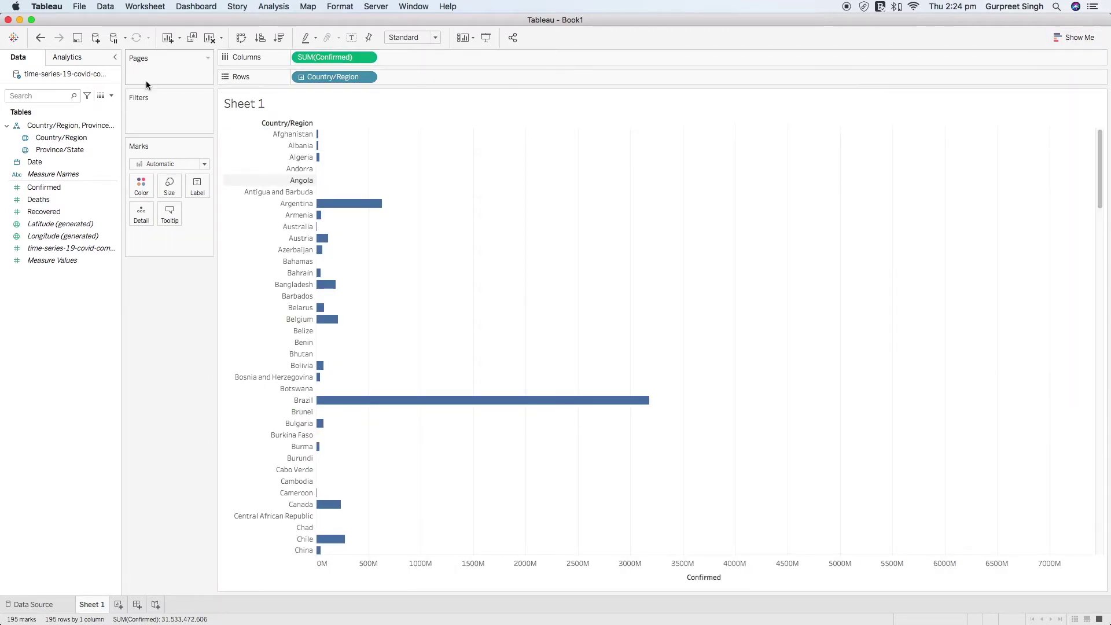
left_click(110, 95)
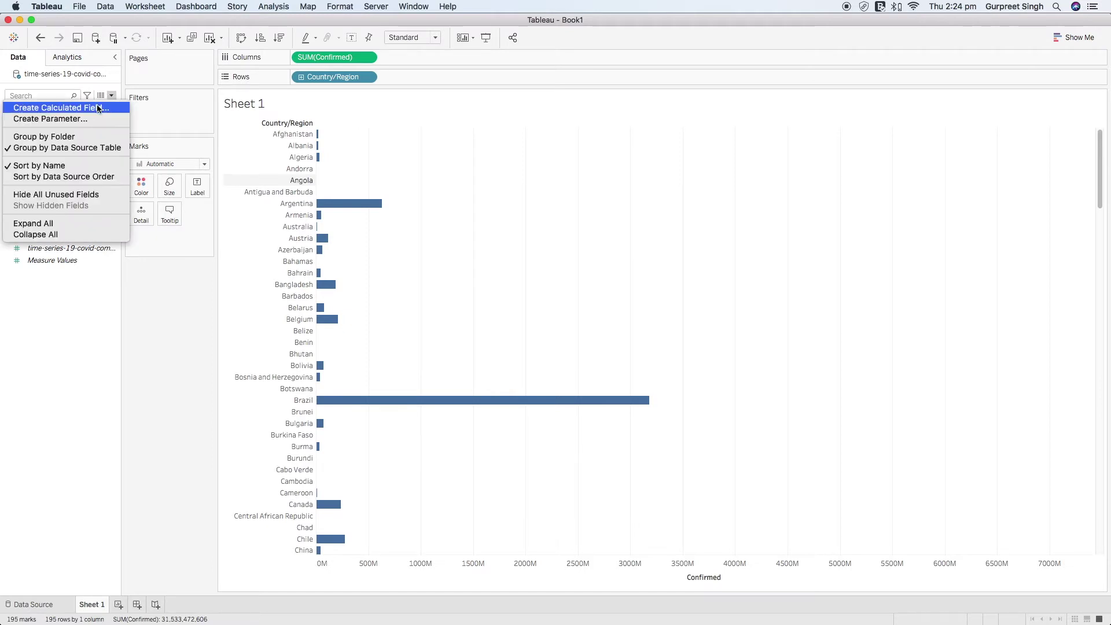
- Create a calculated field Rank defined as RANK_UNIQUE(SUM([Confirmed]))
left_click(98, 107)
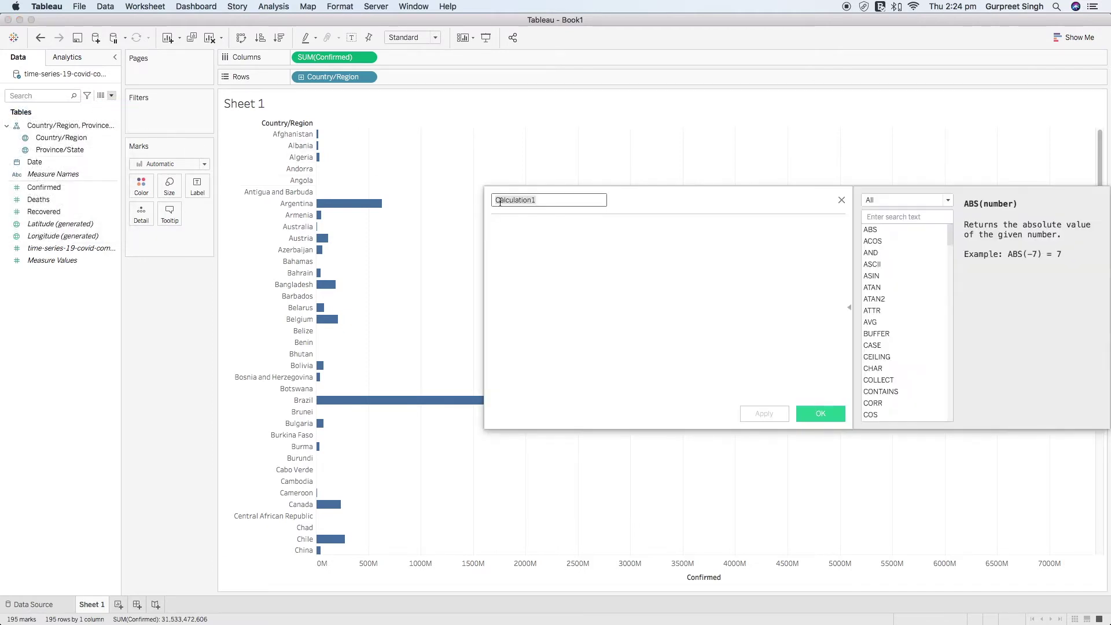
left_click(569, 236)
type("ran")
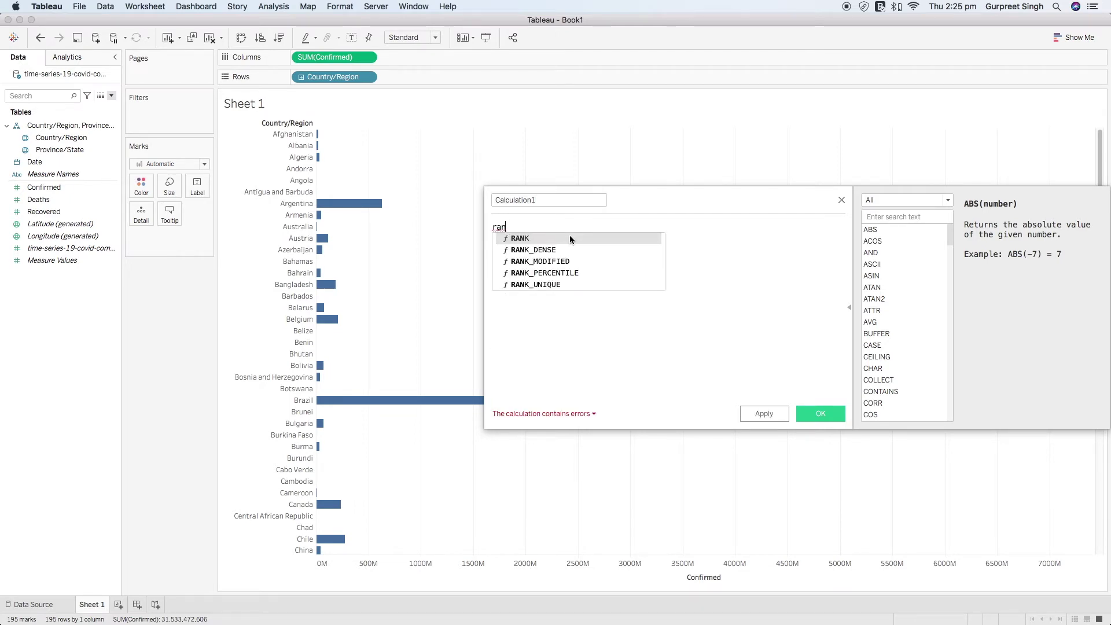
key("Down")
key("Down")
key("Down")
key("Return")
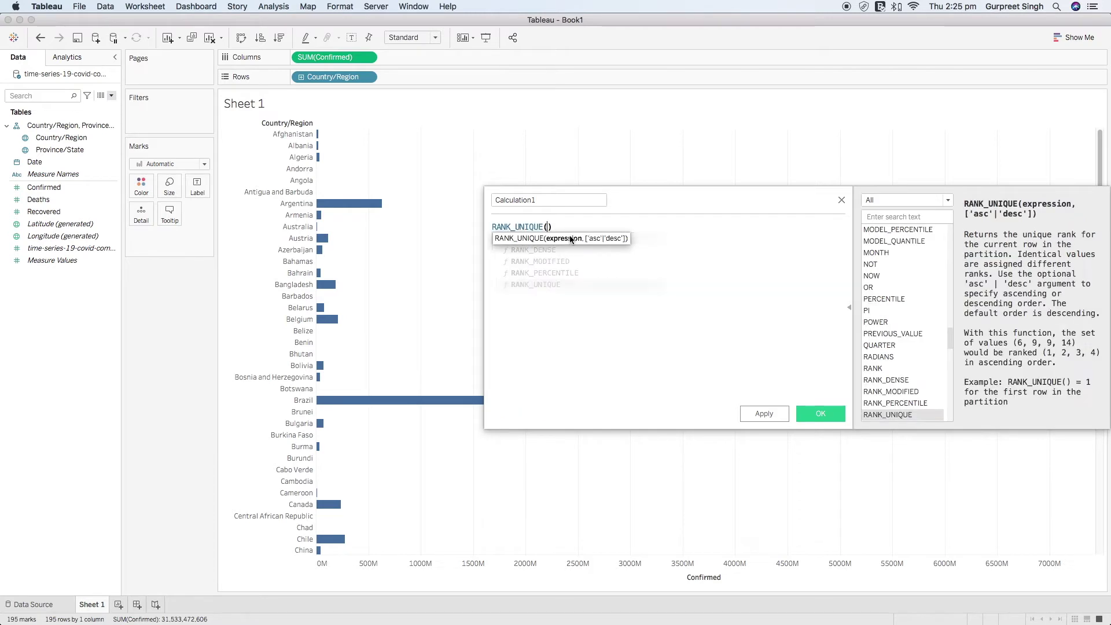
type("sum")
key("Return")
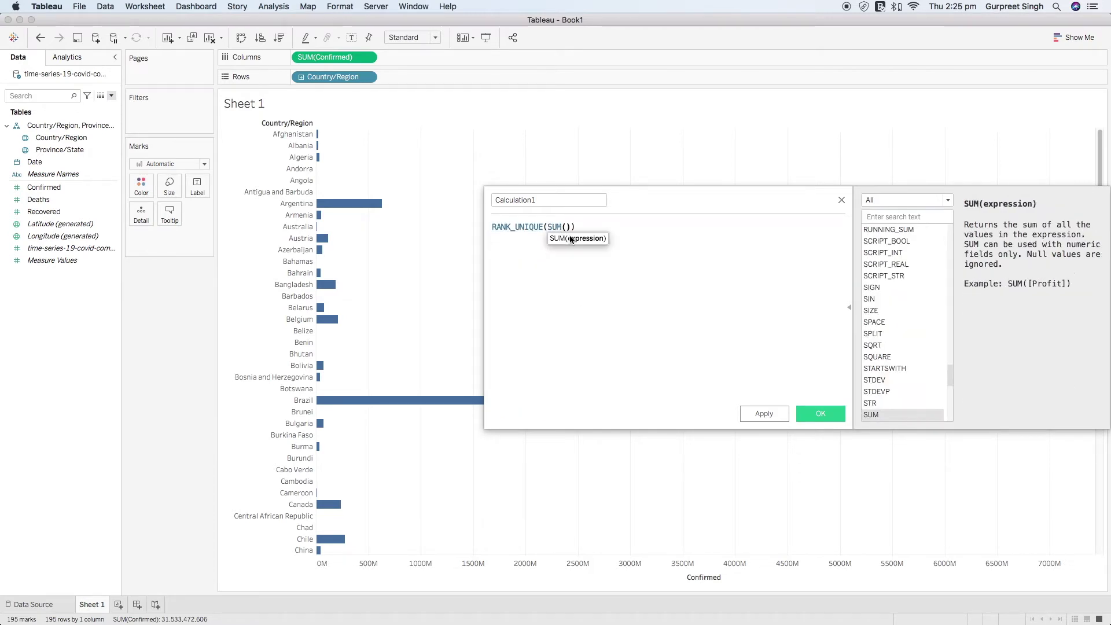
type("con")
key("Return")
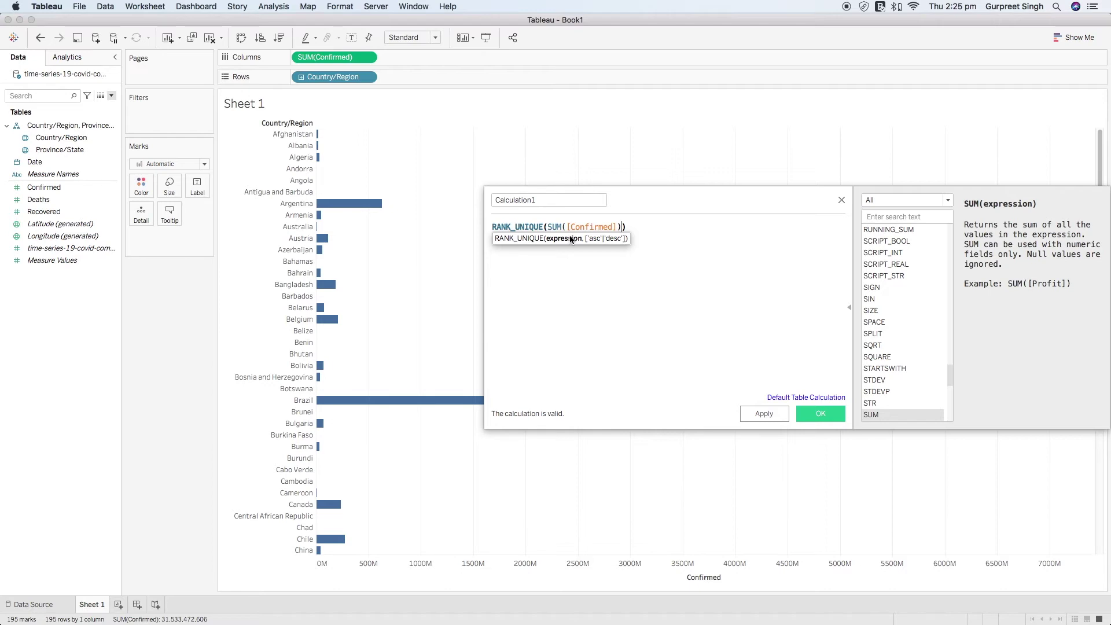
double_click(550, 200)
type("Rank")
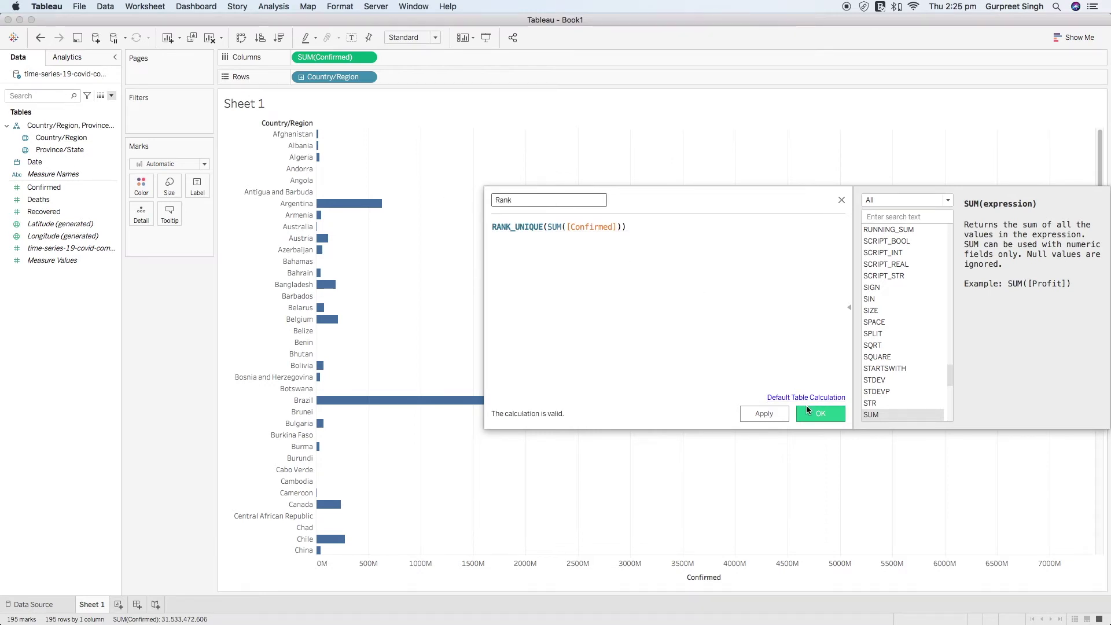
left_click(819, 413)
mouse_move(69, 212)
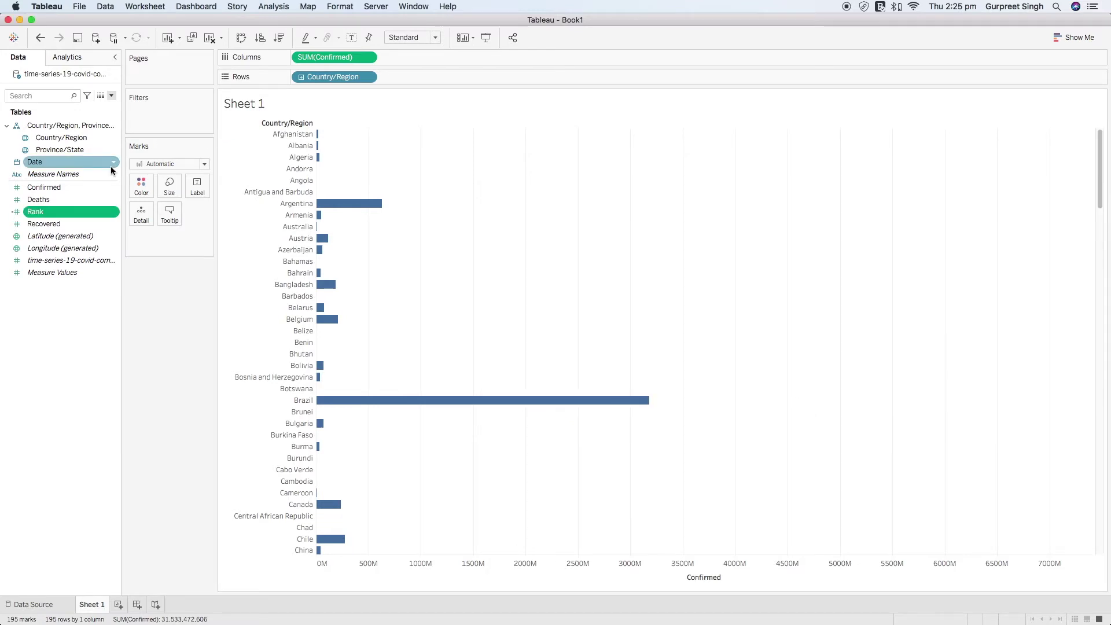
- Add Rank to Rows as a discrete field placed ahead of Country/Region
left_click_drag(61, 214, 416, 77)
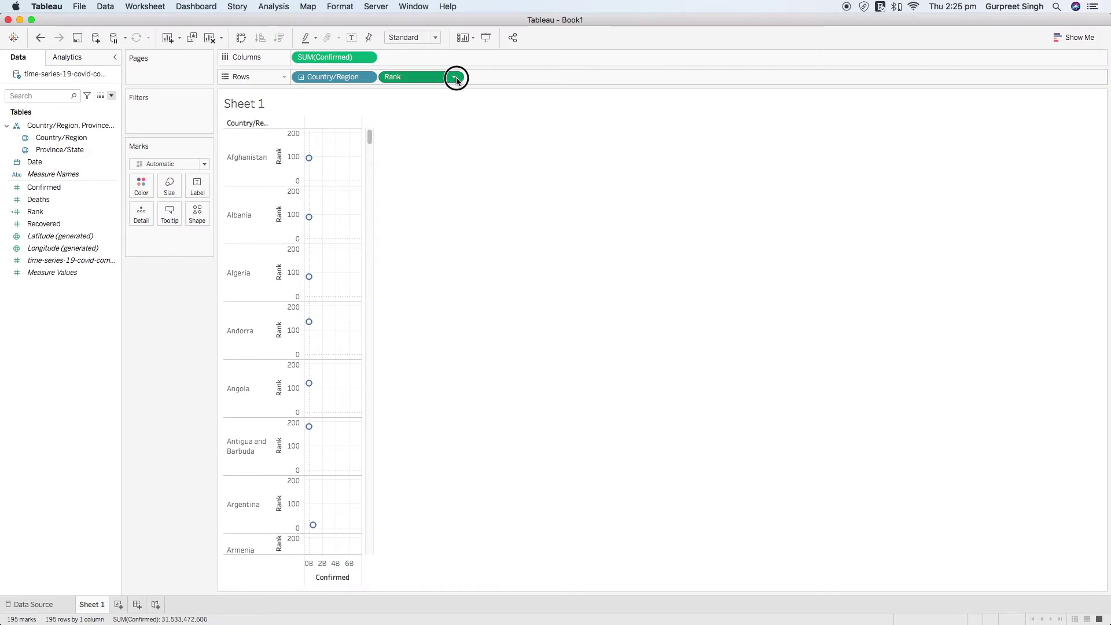
left_click(456, 78)
left_click(405, 167)
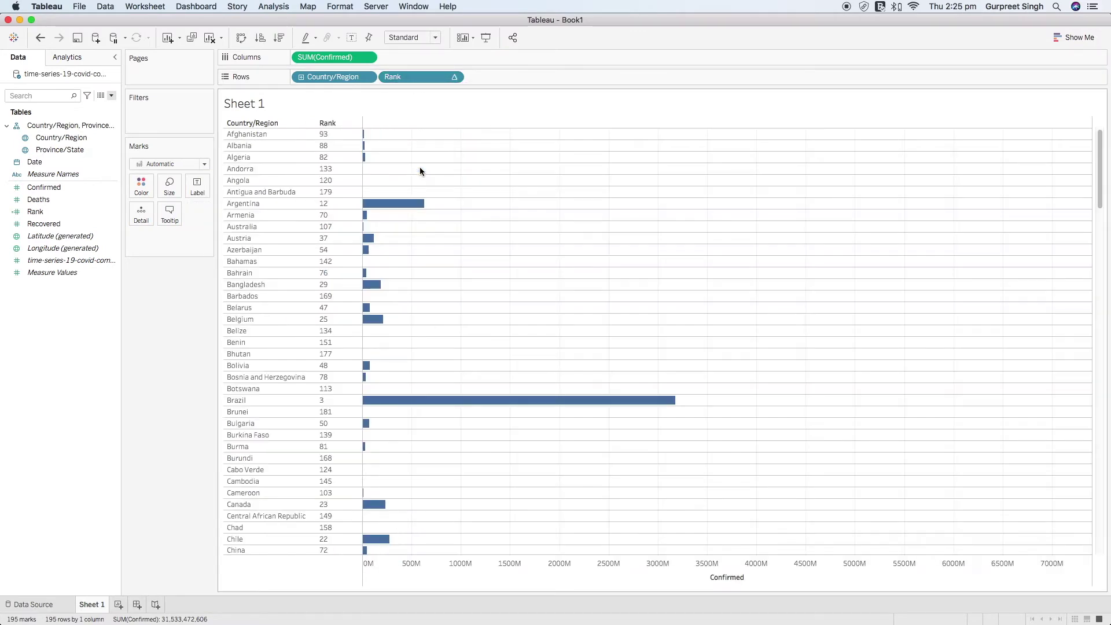
left_click_drag(400, 76, 312, 77)
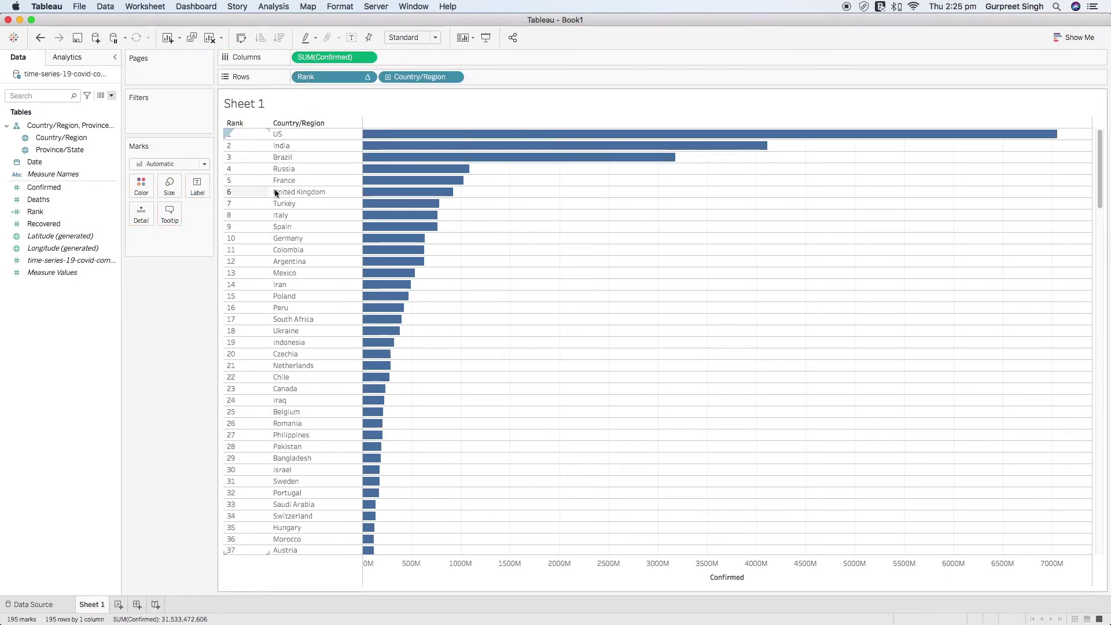
left_click(278, 135)
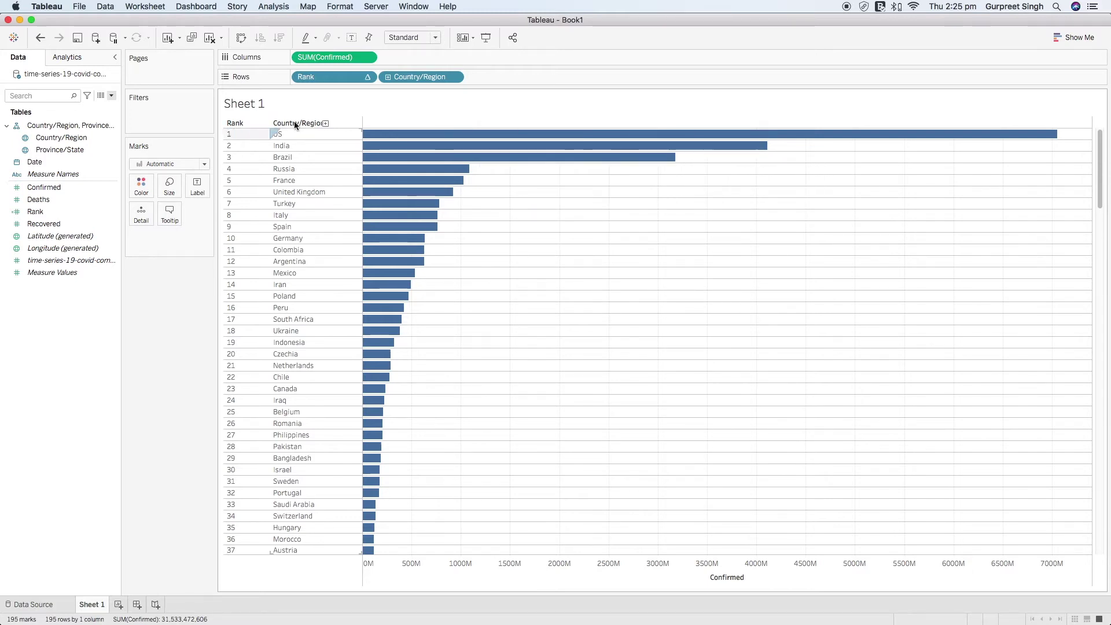
left_click(196, 184)
- Show mark labels, move Country/Region from rows onto Color and Label, and add SUM(Confirmed) to Label
left_click(224, 212)
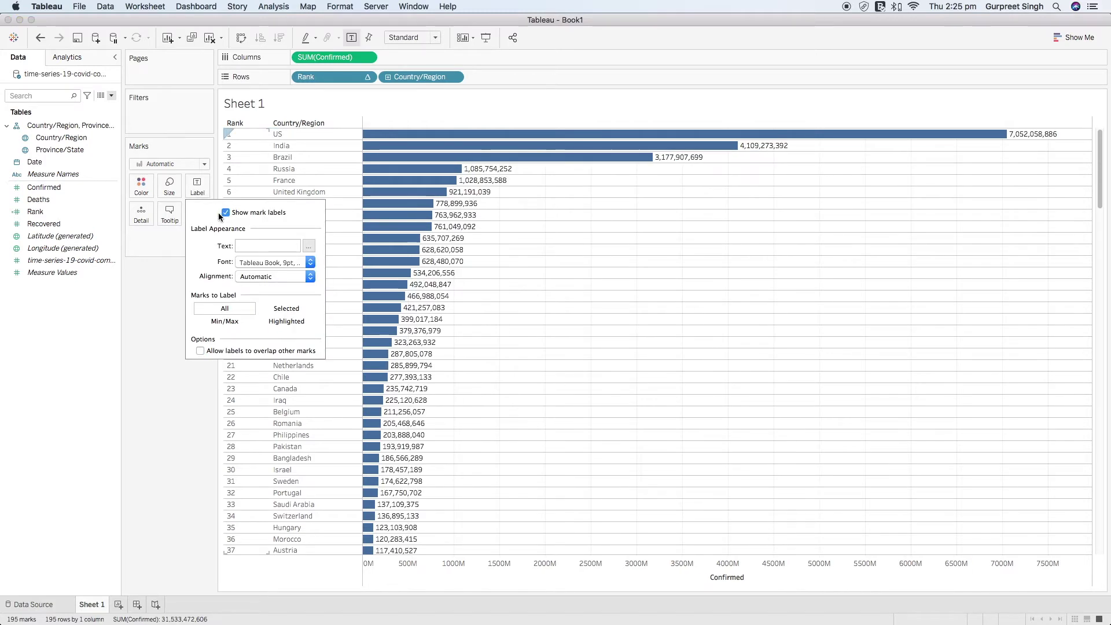
left_click(158, 274)
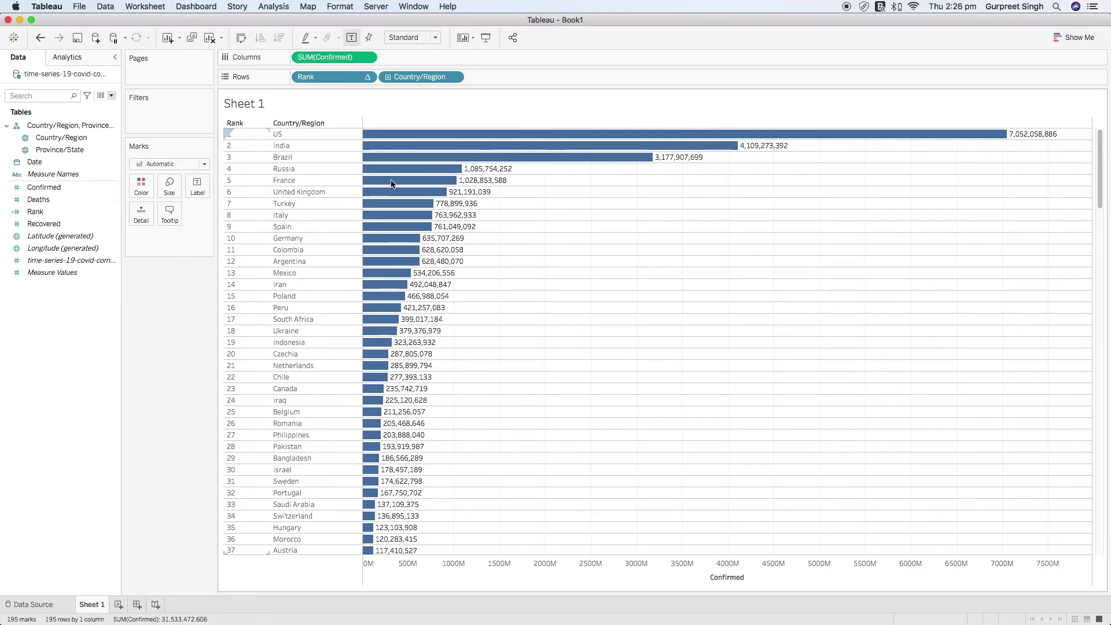
left_click_drag(61, 137, 146, 190)
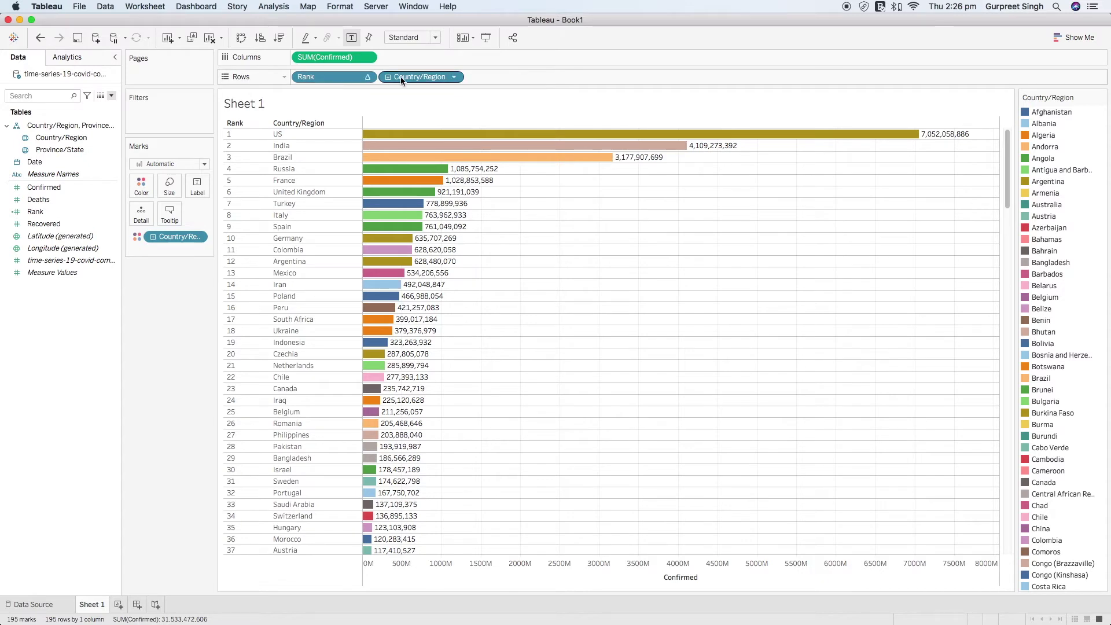
left_click_drag(419, 77, 197, 186)
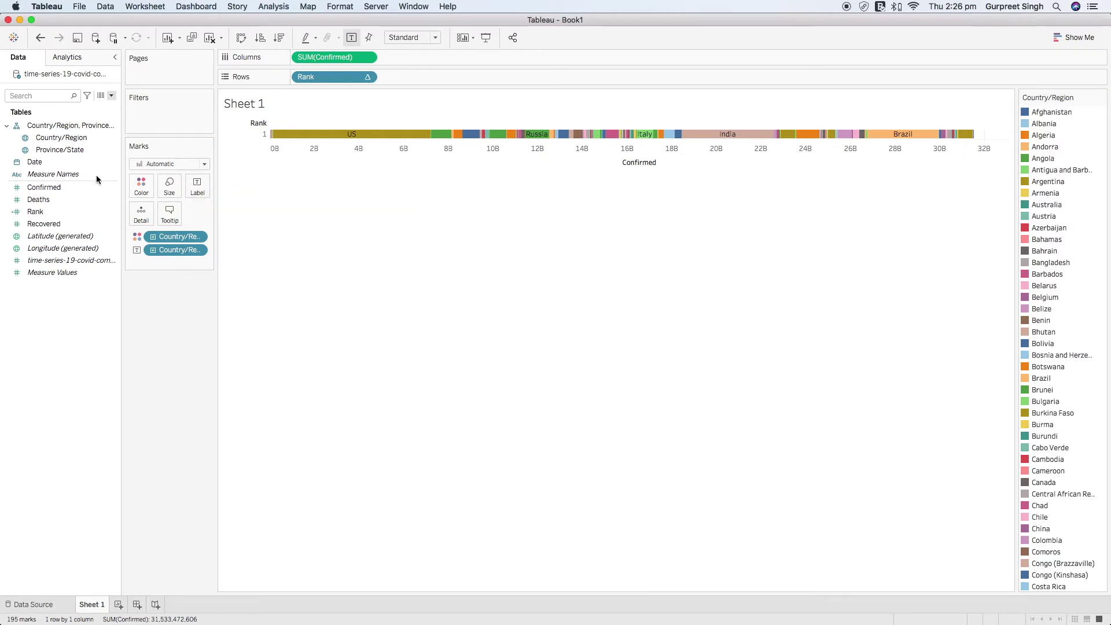
left_click_drag(61, 138, 139, 213)
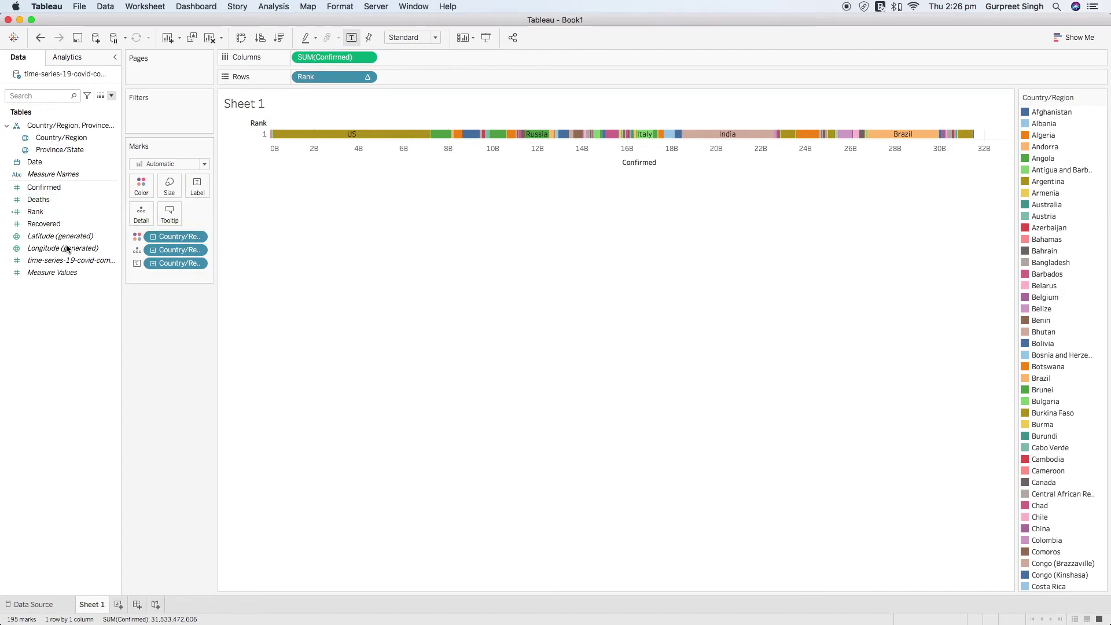
left_click(46, 186)
left_click_drag(52, 190, 196, 187)
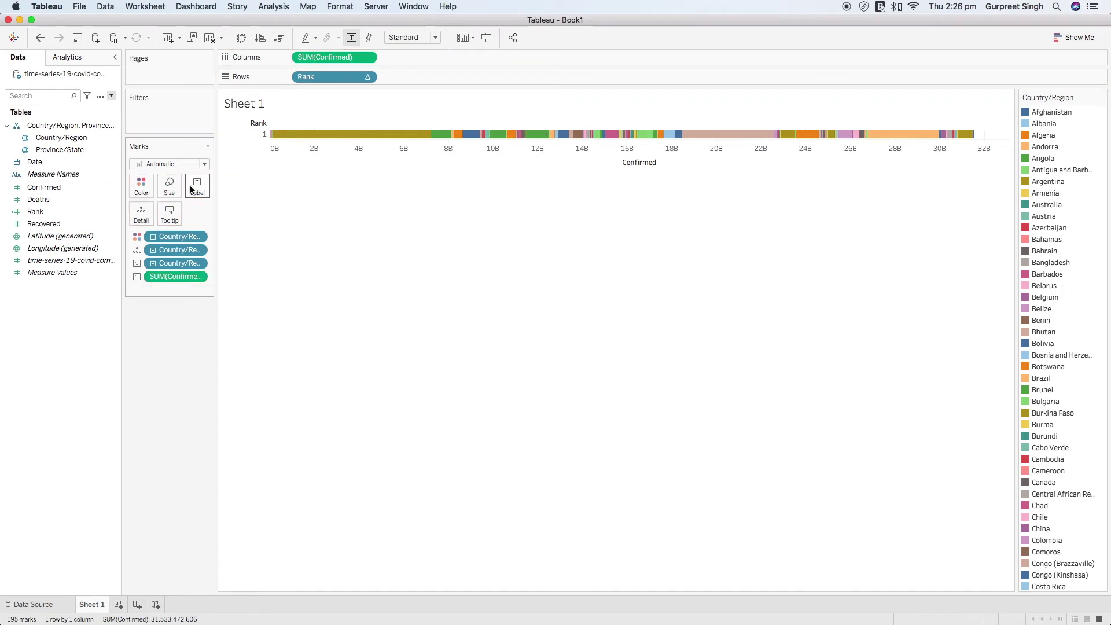
- Compute Rank using Country/Region so bars rank across countries
left_click(367, 76)
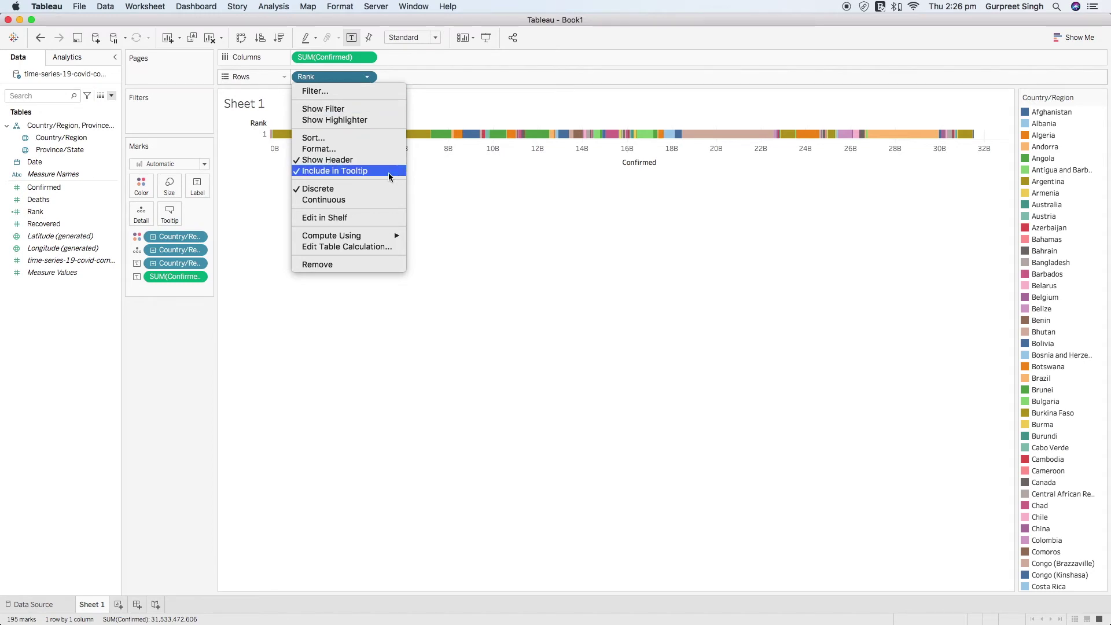
mouse_move(331, 236)
left_click(433, 262)
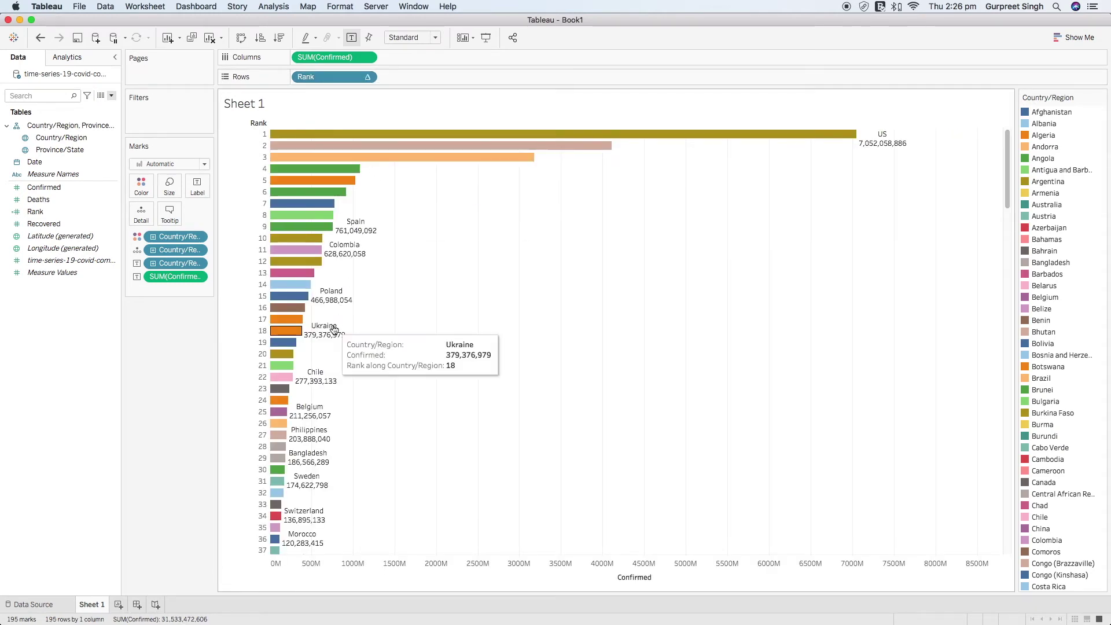
left_click(198, 185)
- Rewrite the label text as <Country/Region> : <SUM(Confirmed)> on a single line
left_click(309, 247)
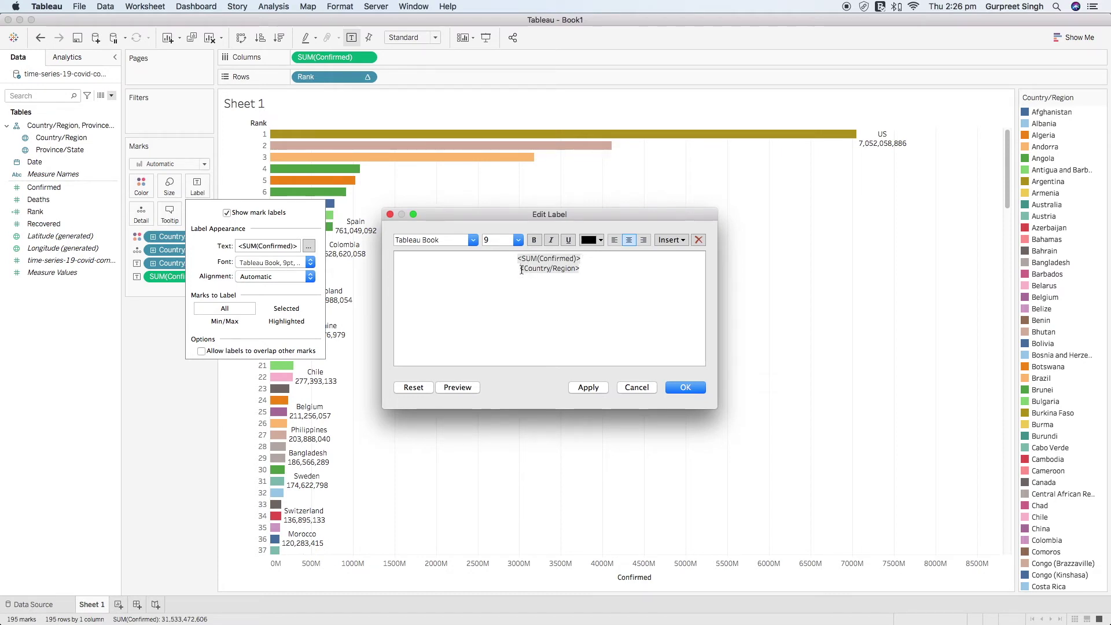
key("BackSpace")
type(":")
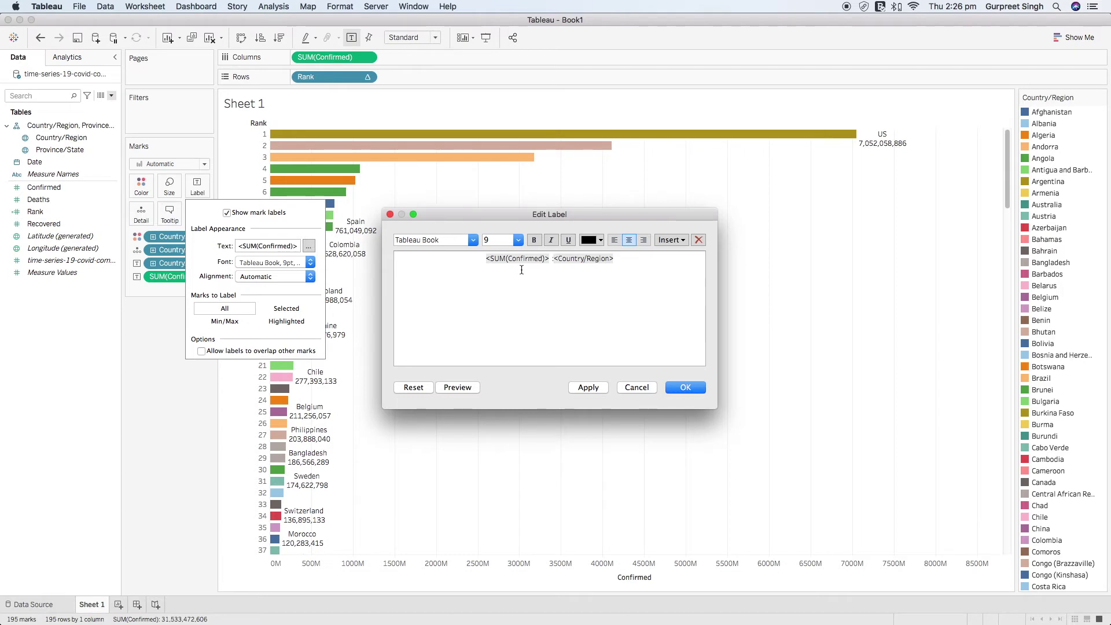
left_click_drag(553, 258, 474, 263)
left_click_drag(553, 259, 481, 259)
key("super+c")
key("BackSpace")
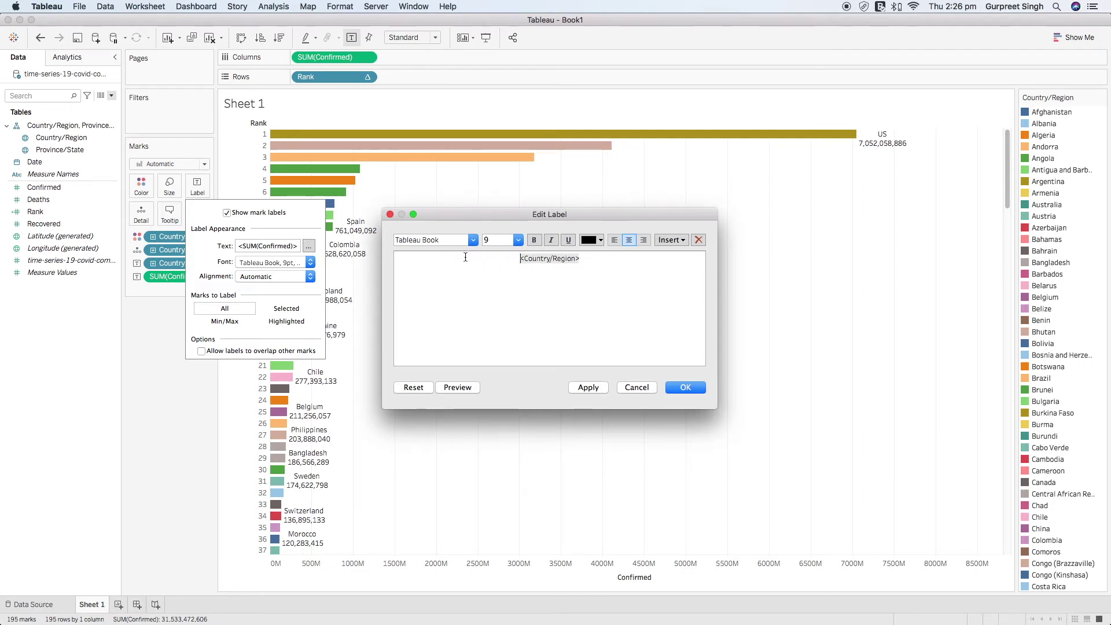
left_click(577, 258)
type(":")
key("super+v")
key("BackSpace")
key("BackSpace")
key("BackSpace")
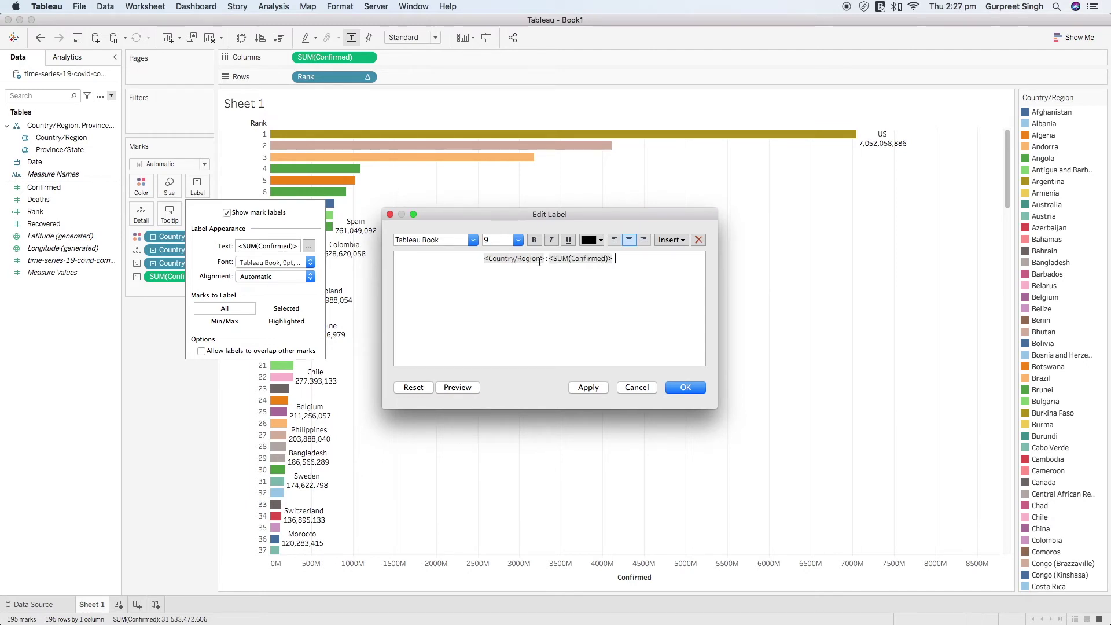
left_click(686, 388)
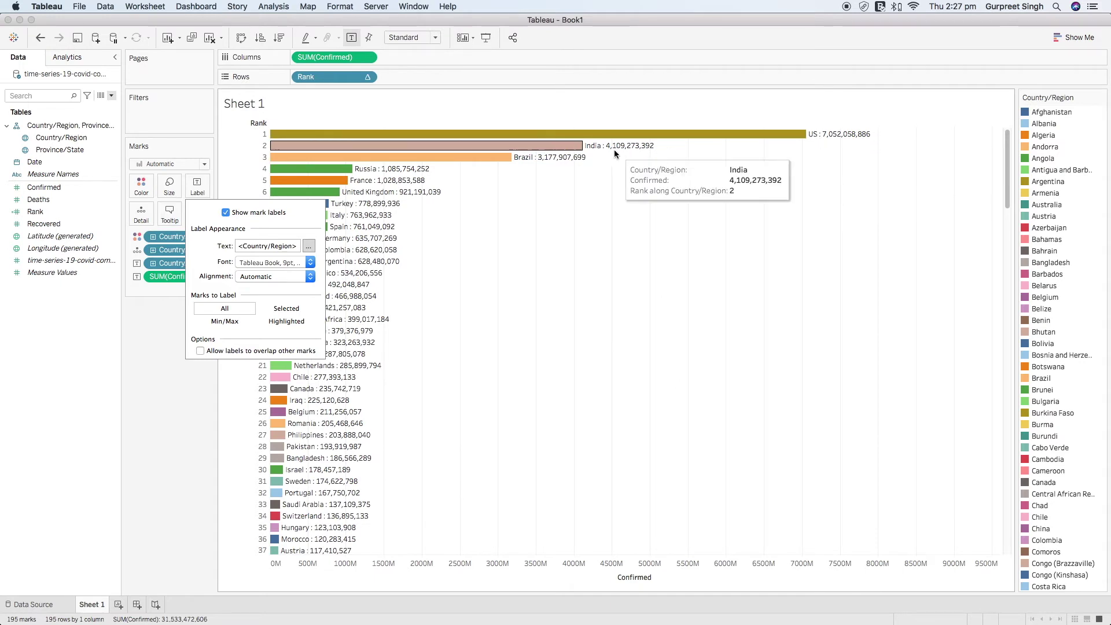
left_click(162, 409)
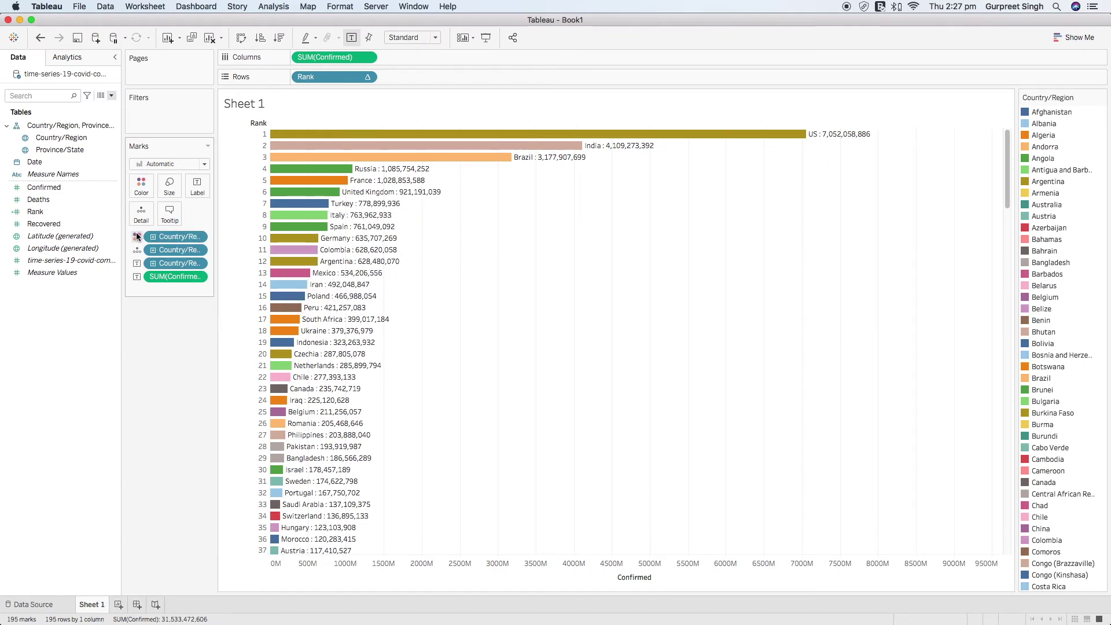
- Put Date on the Pages shelf and set it to Week Number, paging from January 19, 2020
left_click(68, 186)
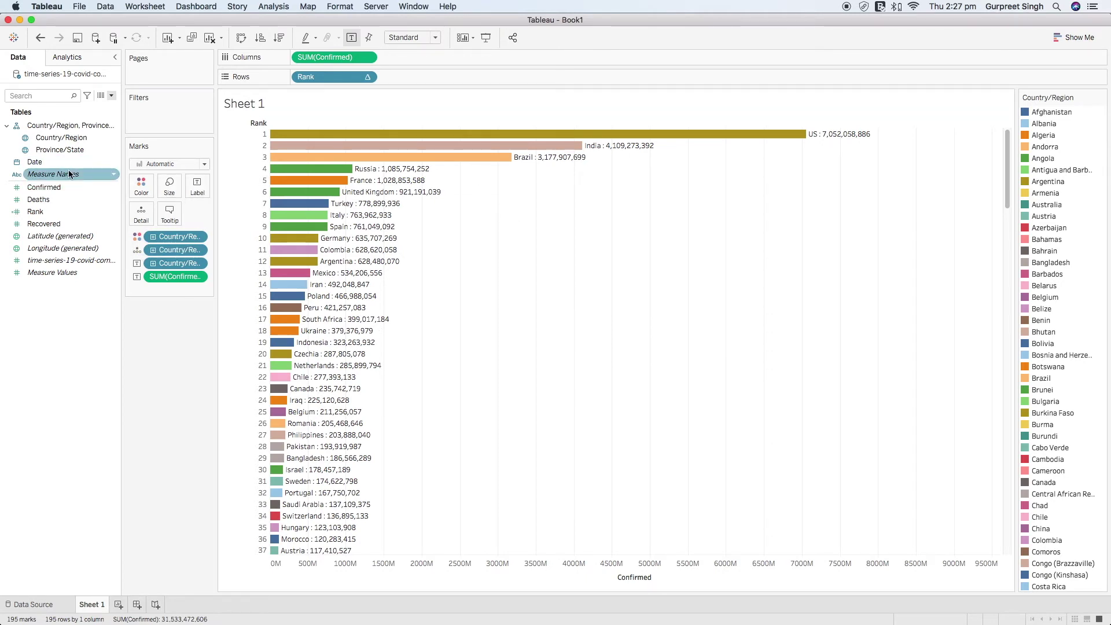
left_click_drag(61, 164, 163, 76)
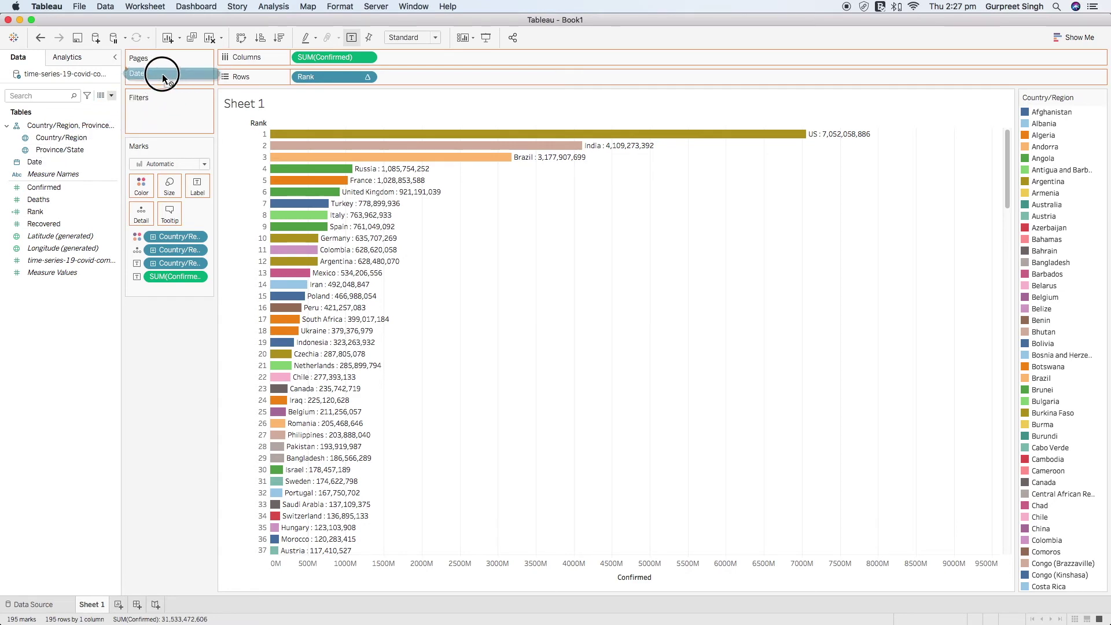
left_click_drag(163, 76, 165, 75)
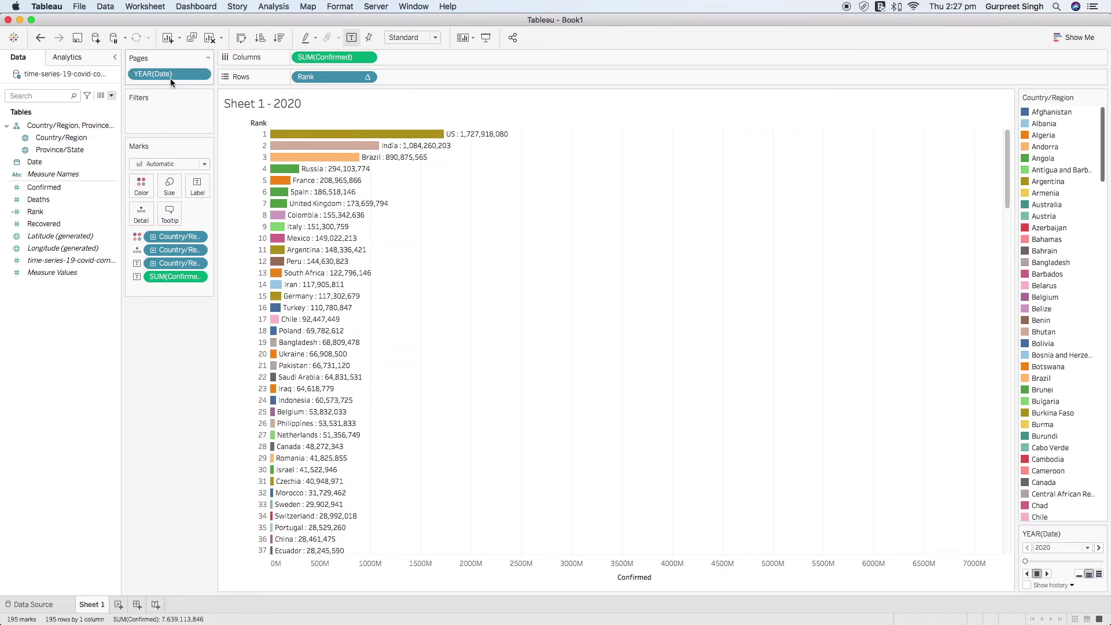
left_click(199, 75)
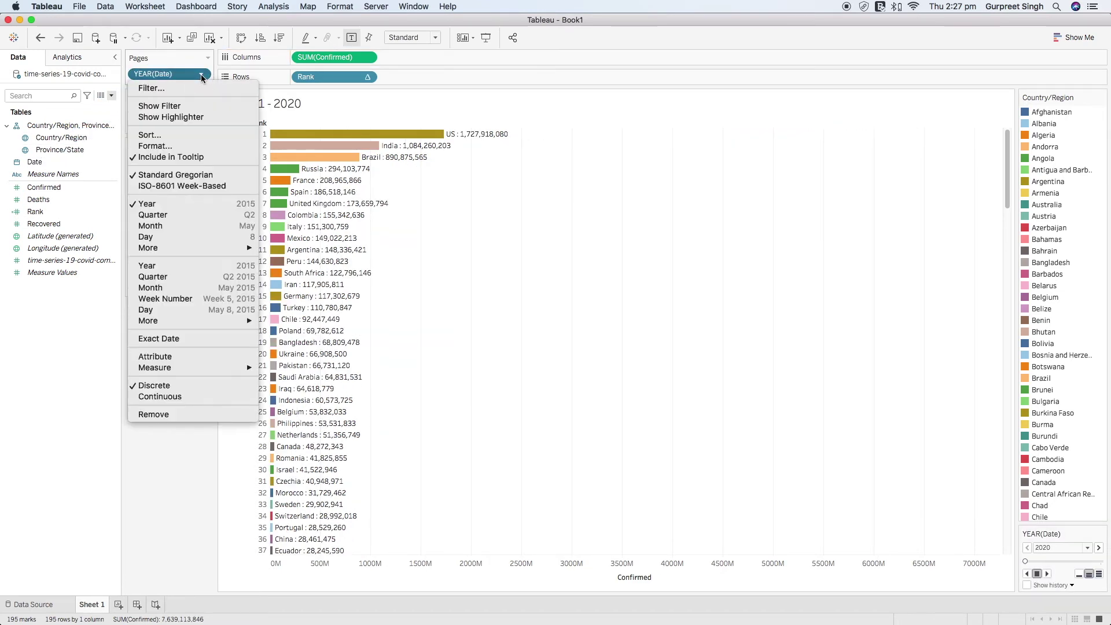
left_click(209, 301)
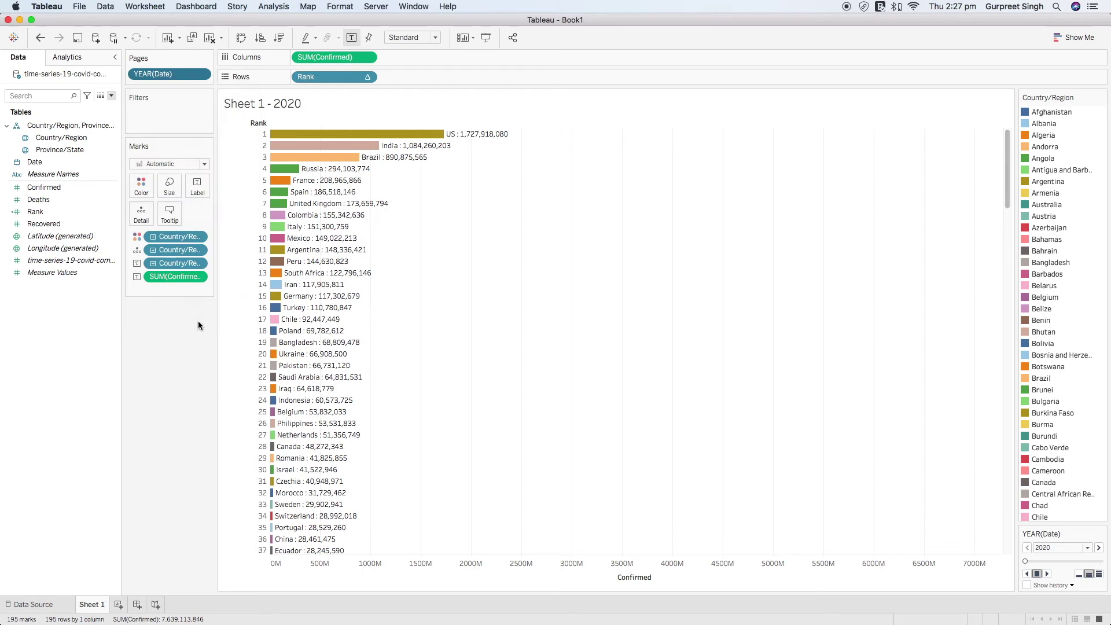
left_click(1076, 38)
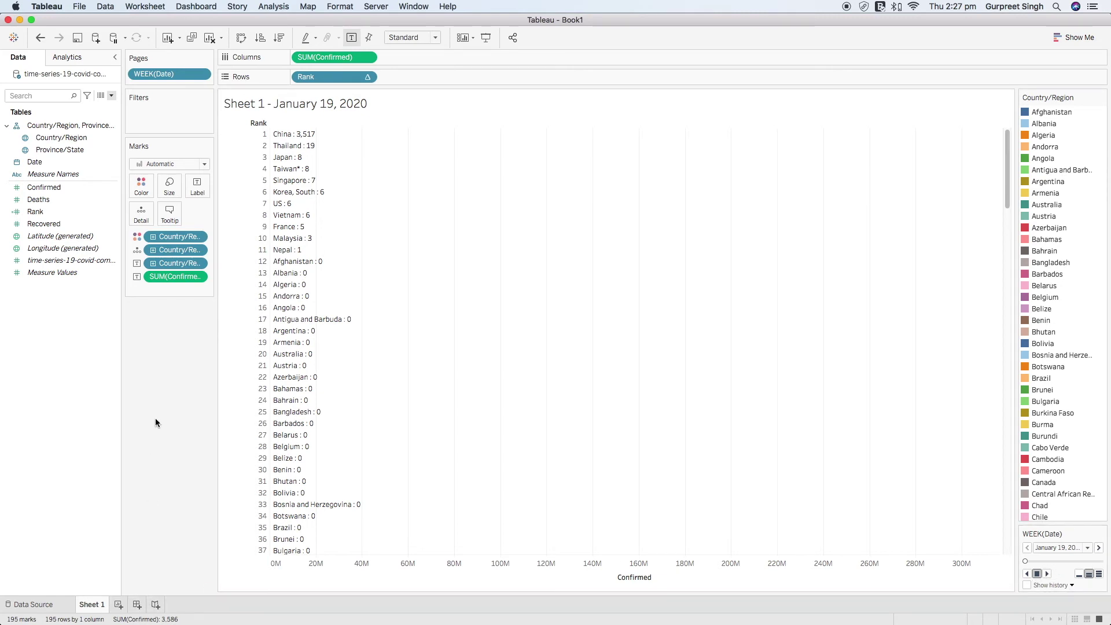
- Create Dashboard 1 holding Sheet 1 and remove the Country/Region colour legend
left_click(138, 605)
mouse_move(37, 189)
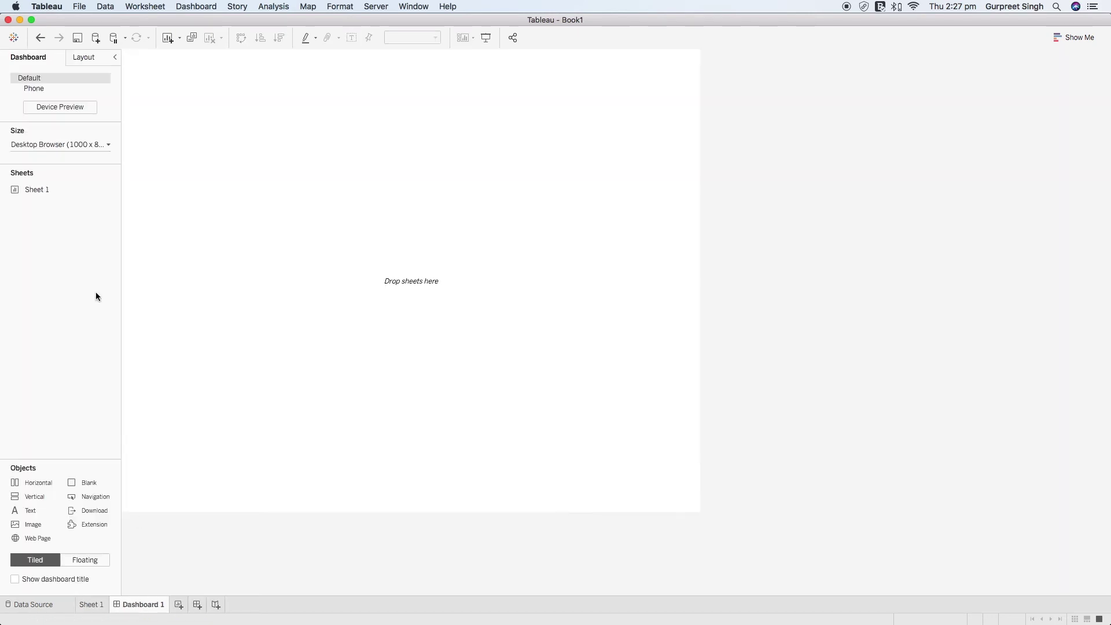
mouse_move(44, 190)
left_mouse_down()
mouse_move(180, 176)
mouse_move(173, 217)
left_mouse_up()
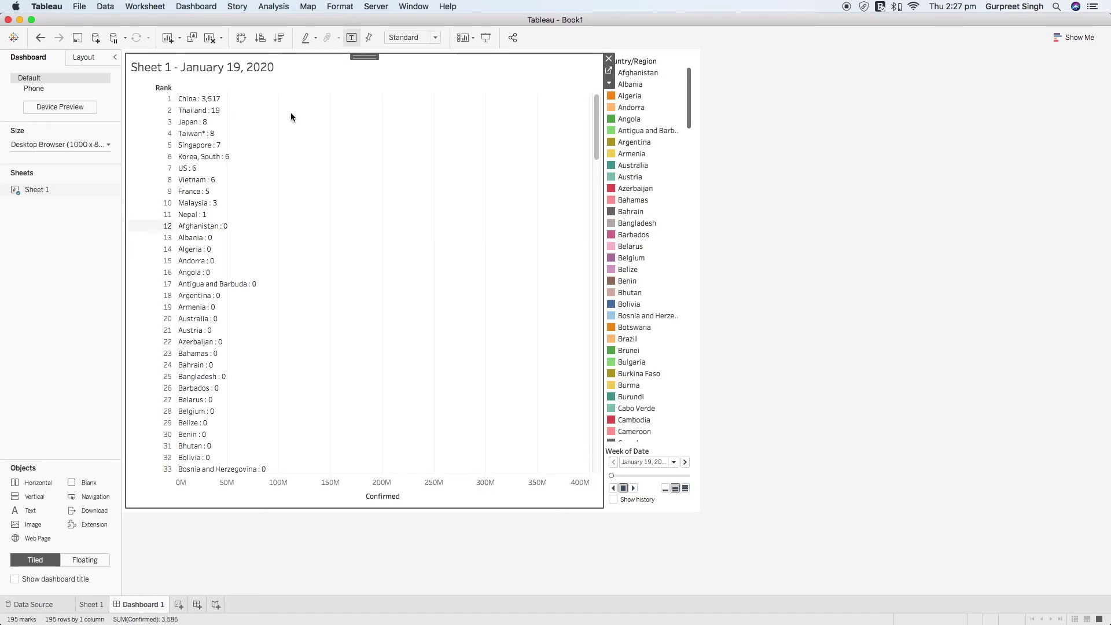
left_click(650, 104)
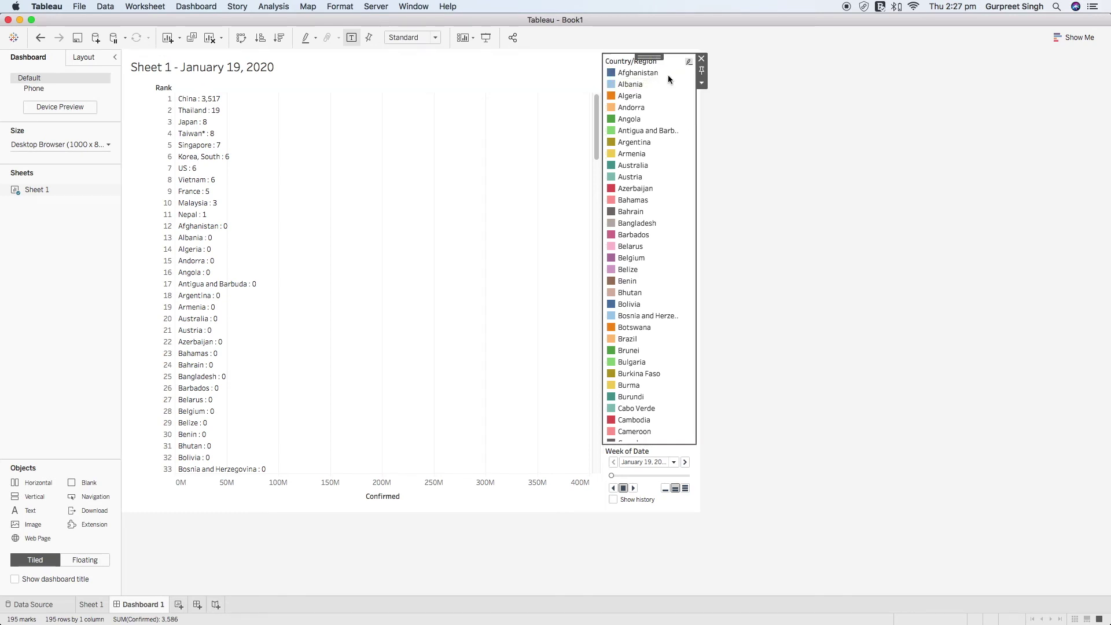
left_click(701, 59)
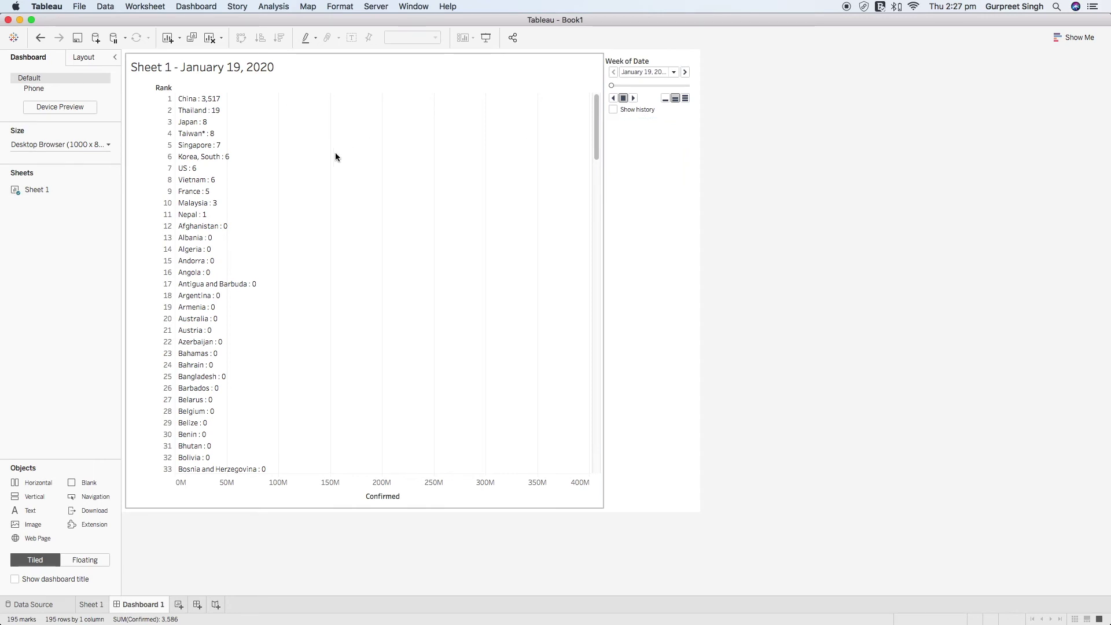
- Hide the Rank field label for rows on the dashboard chart
right_click(164, 88)
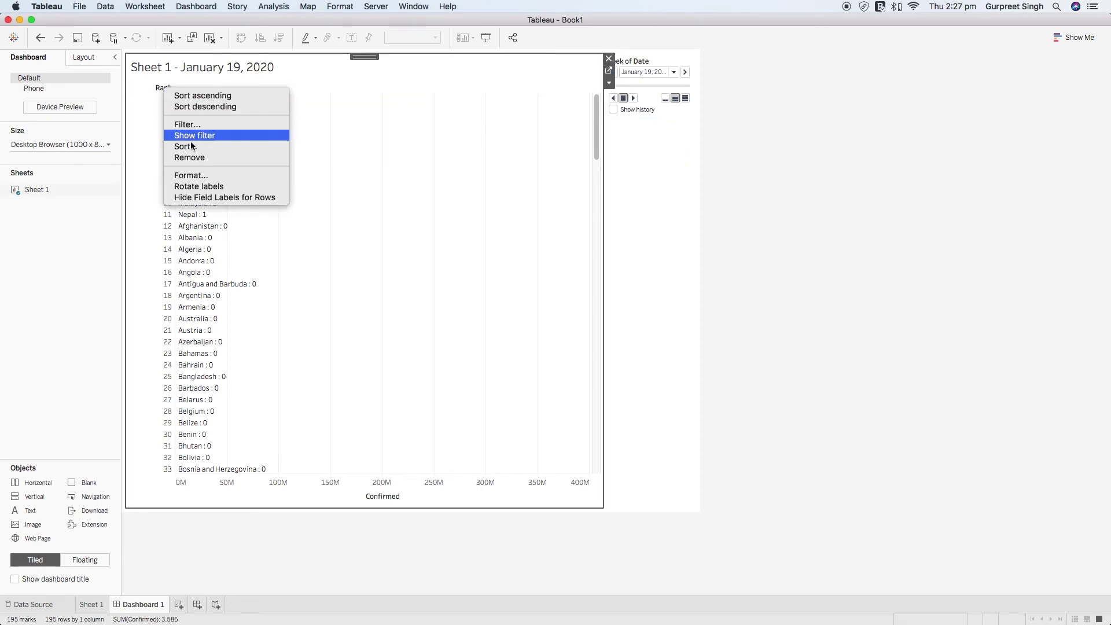
left_click(198, 186)
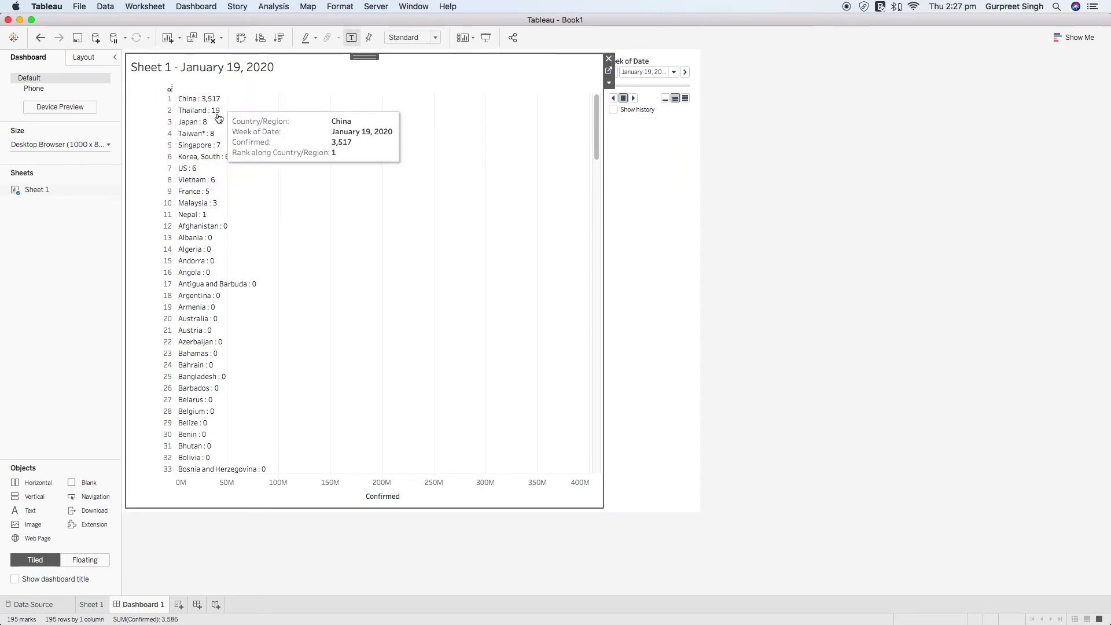
right_click(169, 90)
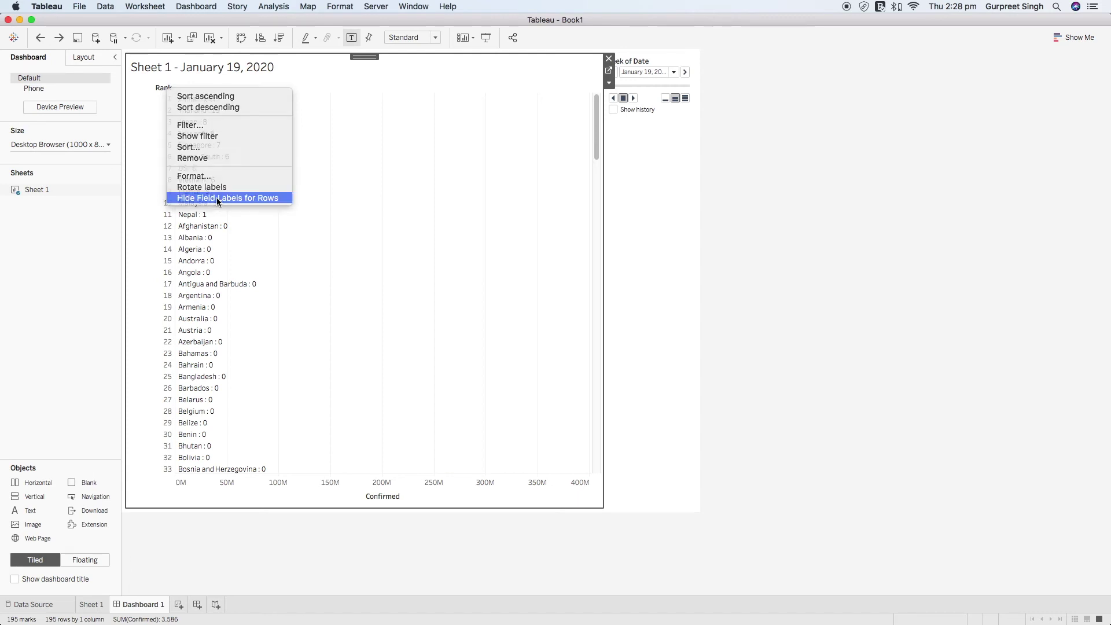
left_click(217, 198)
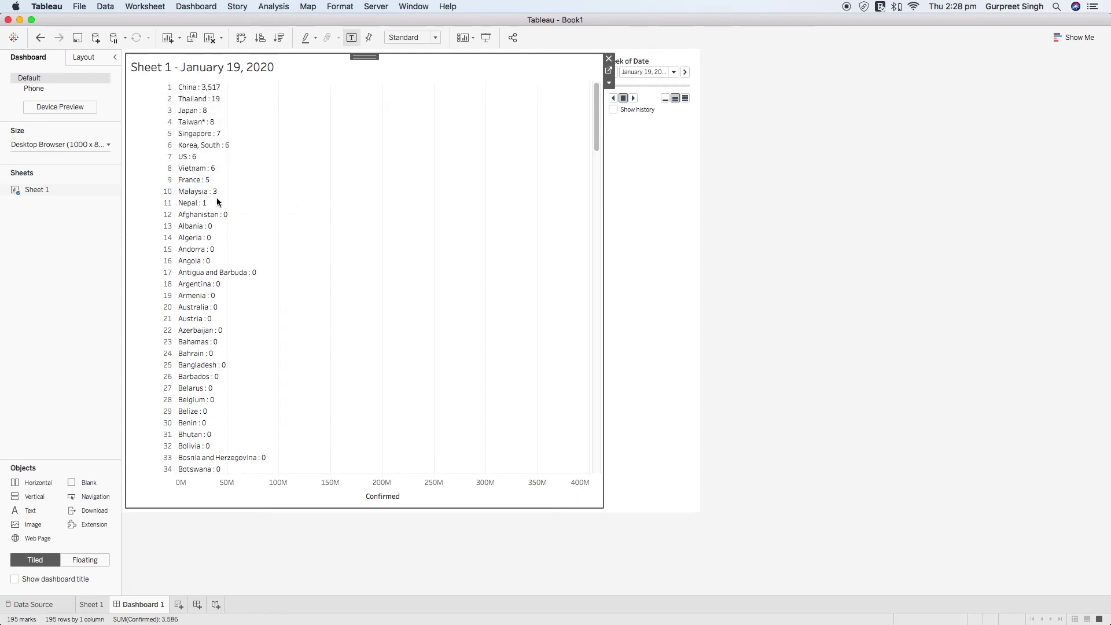
left_click(659, 98)
- Play the Week of Date pages with Show history ticked, running through June 27, 2021
left_click(633, 99)
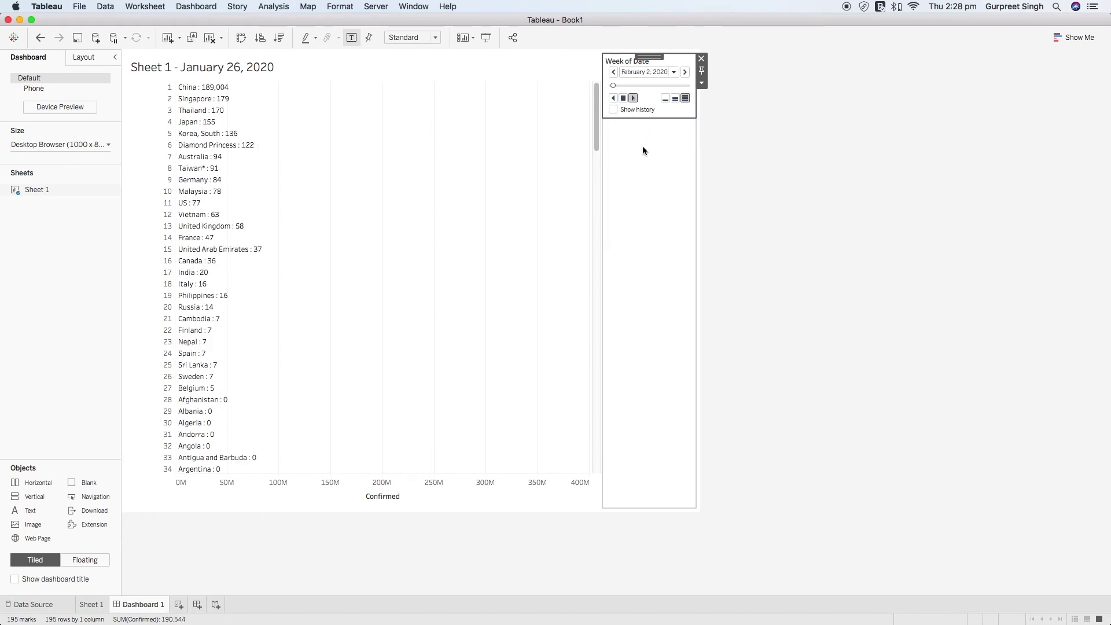
left_click(613, 110)
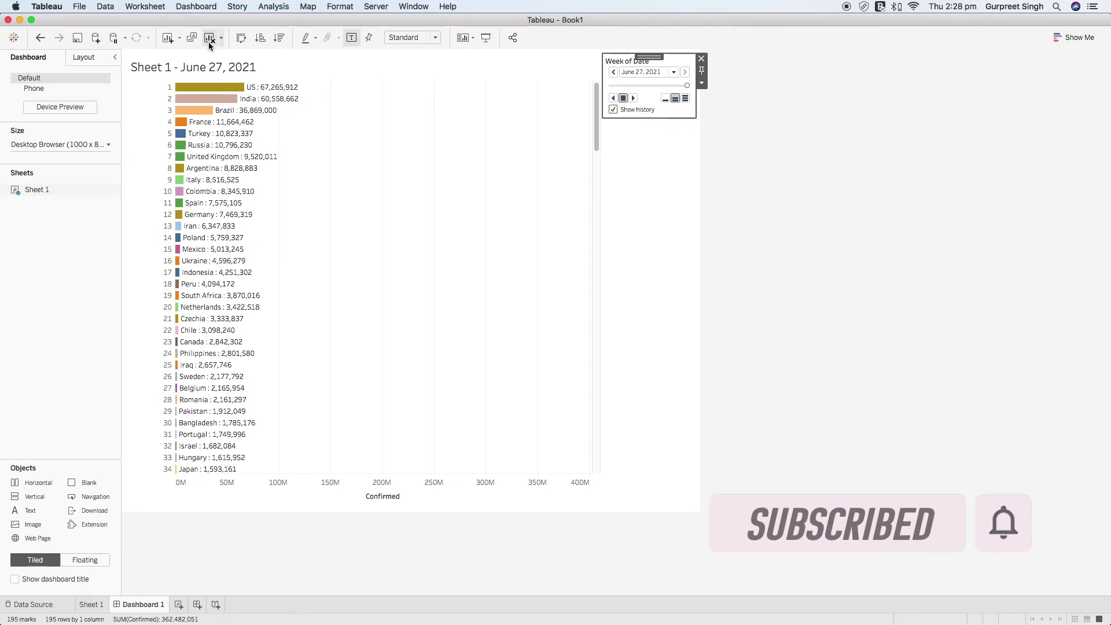
left_click(340, 5)
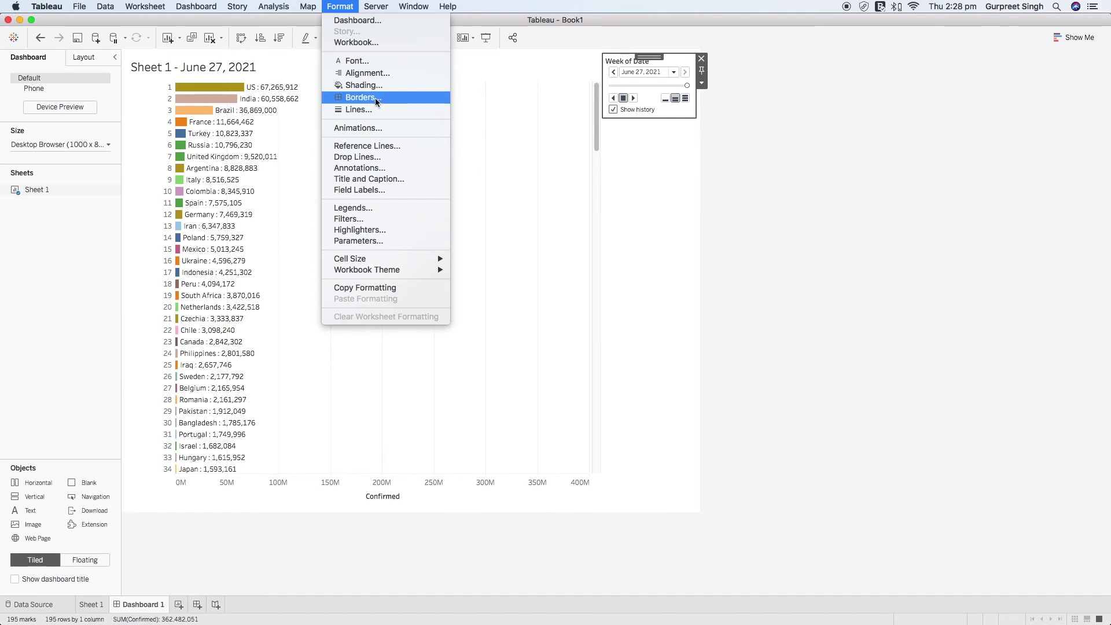
- Enable workbook-default animations at 0.50 seconds (Medium) and rewind playback to February 2020
left_click(356, 128)
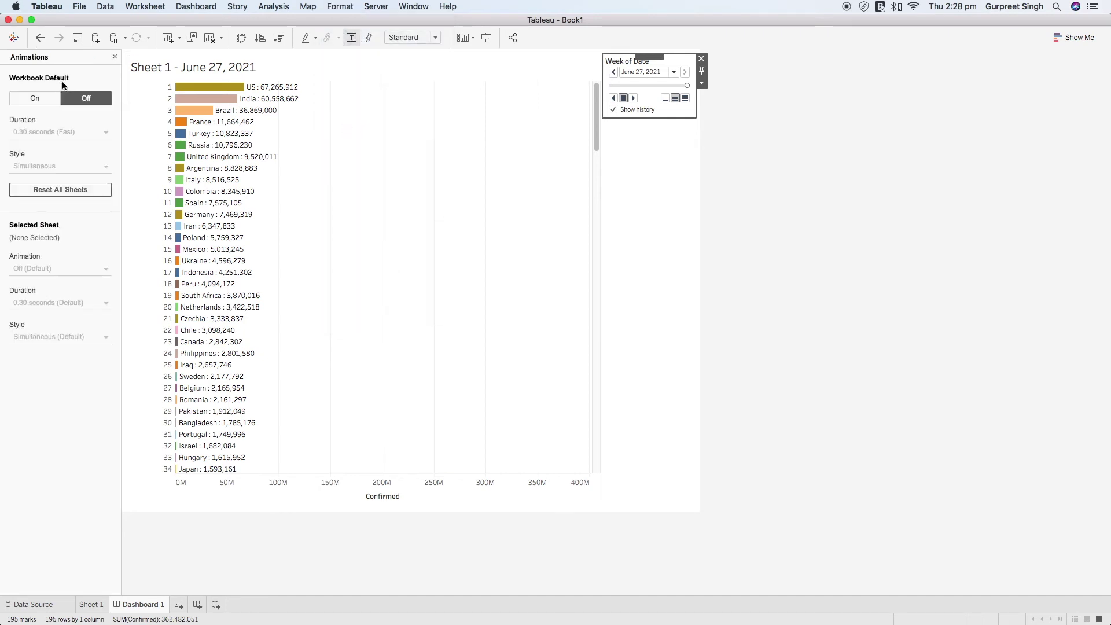
left_click(36, 97)
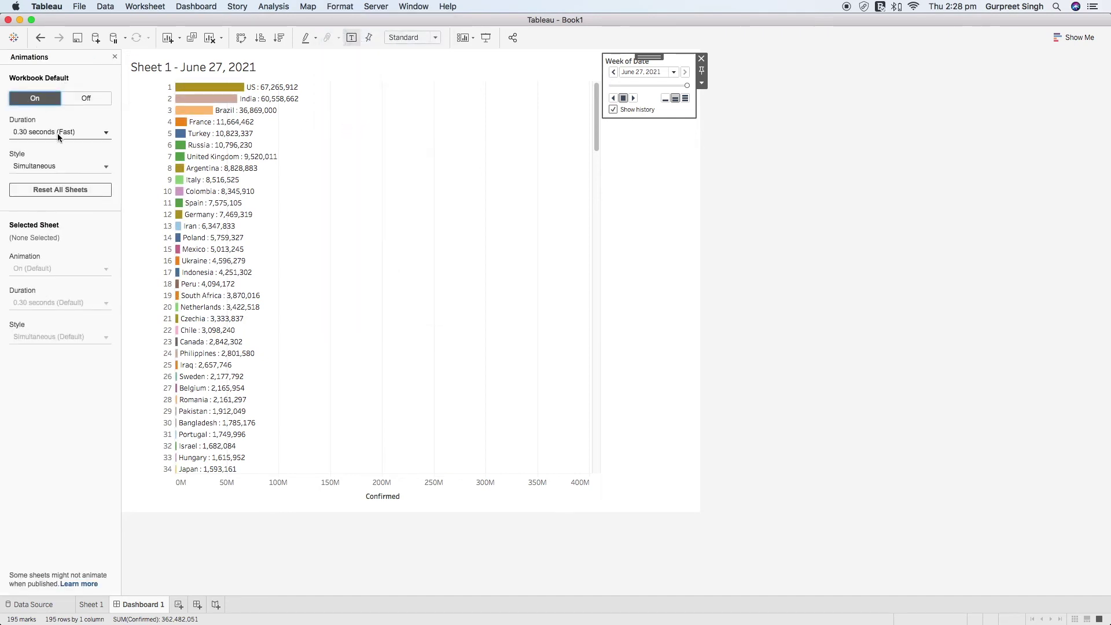
left_click(57, 132)
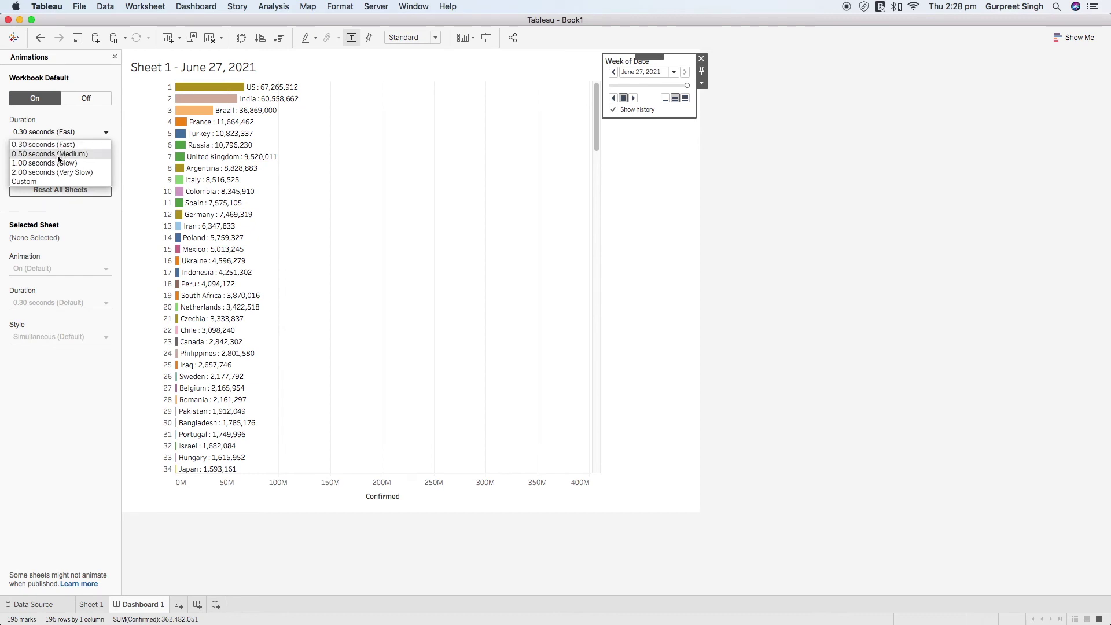
left_click(58, 154)
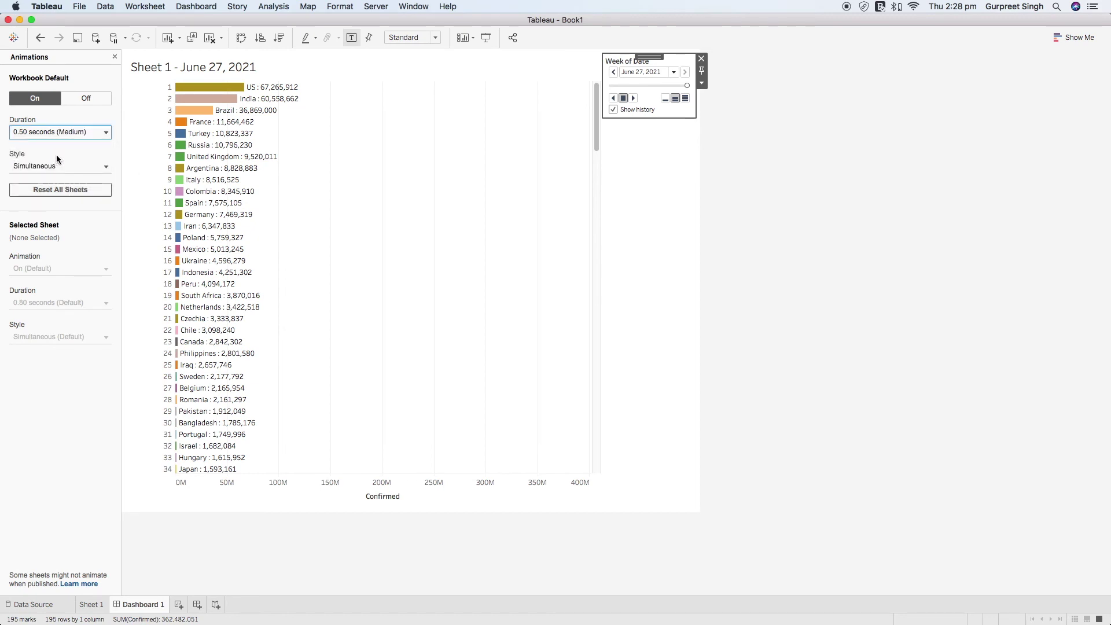
left_click(116, 59)
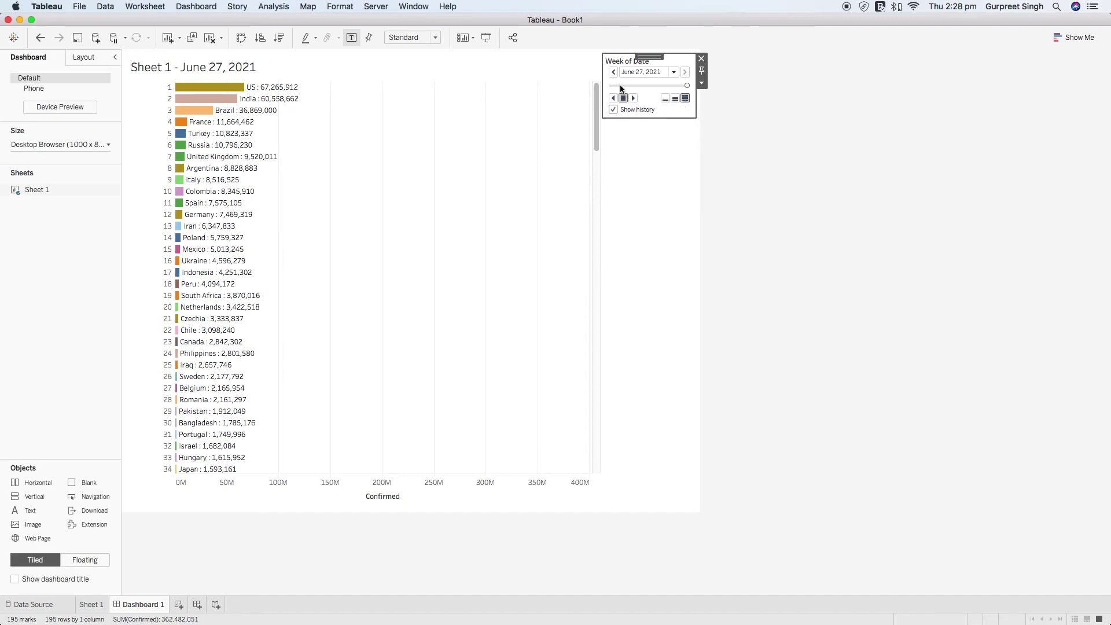
left_click_drag(620, 87, 611, 88)
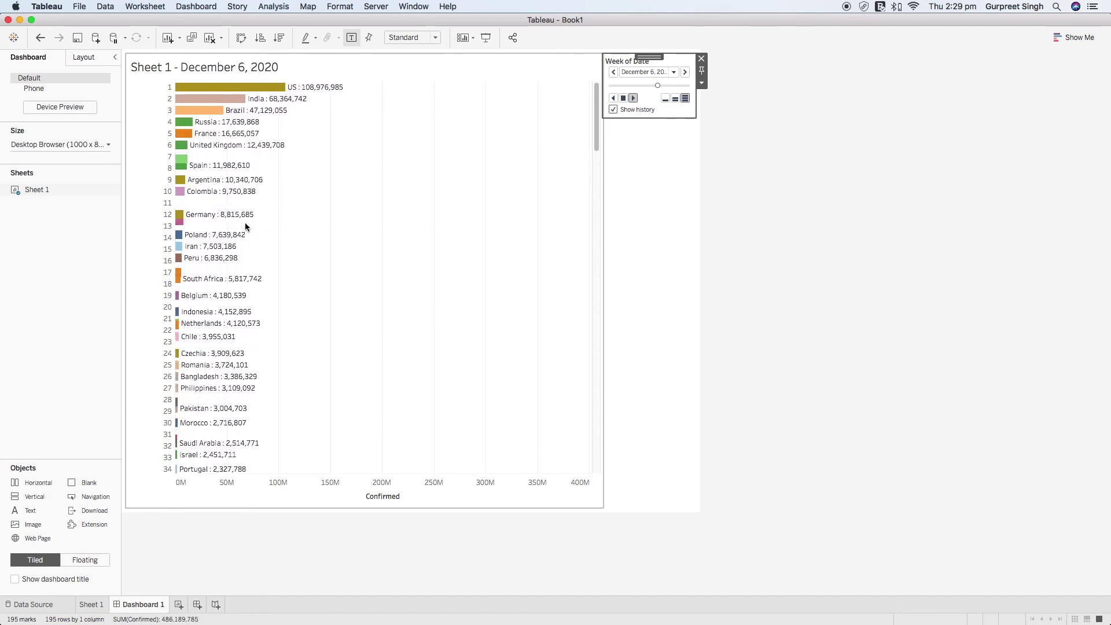
left_click(375, 6)
left_click(509, 107)
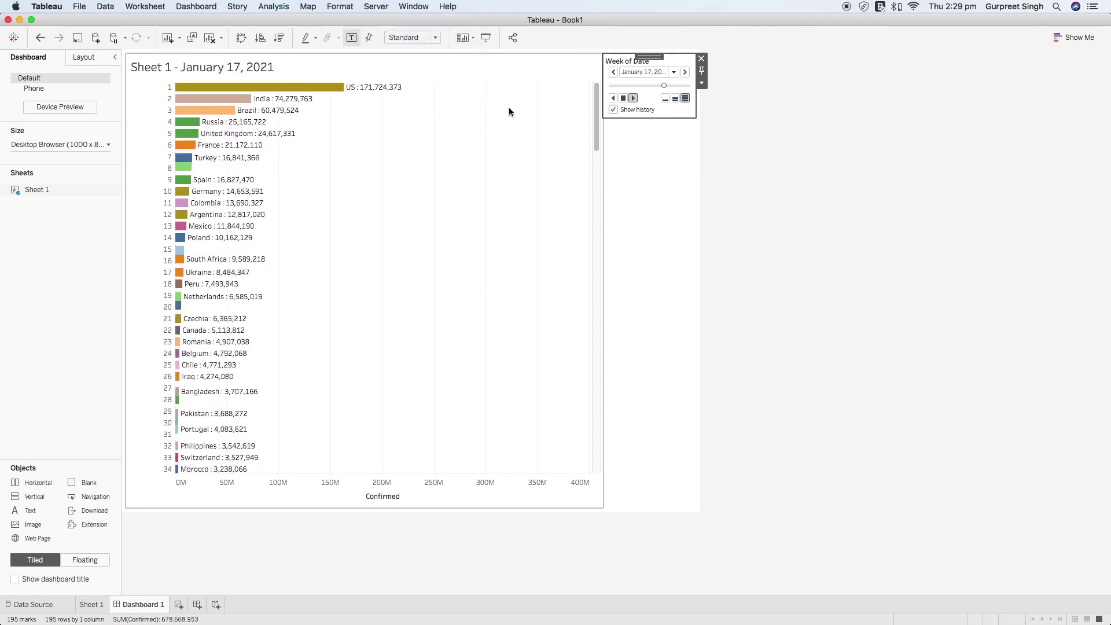